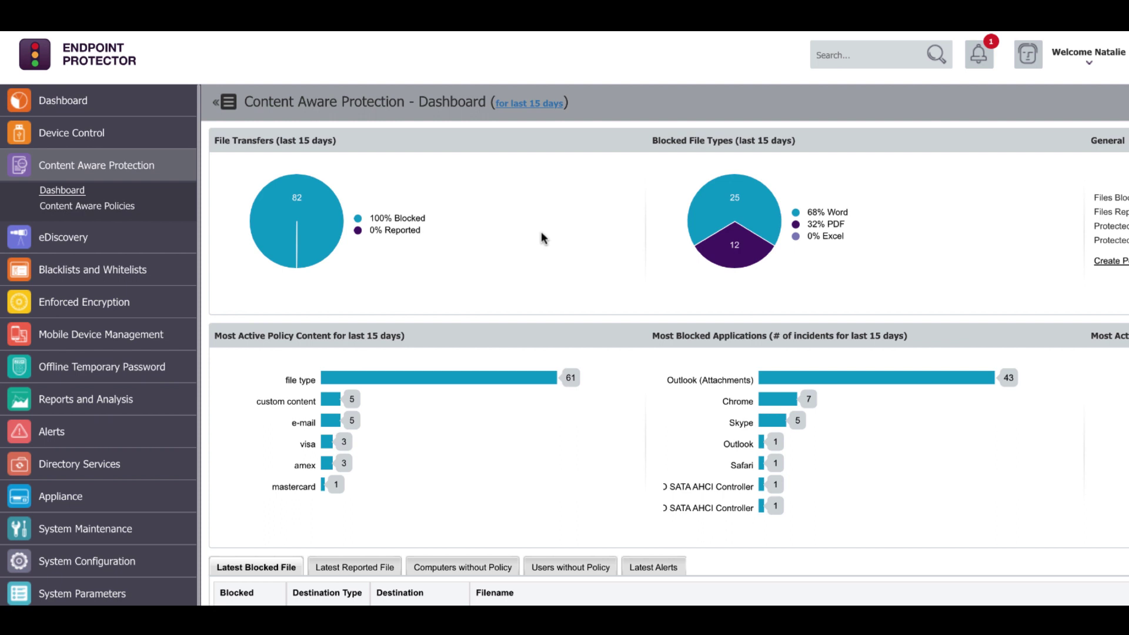
# Step: Open the Content Aware Policies list showing the four existing ranked policies
pyautogui.click(123, 210)
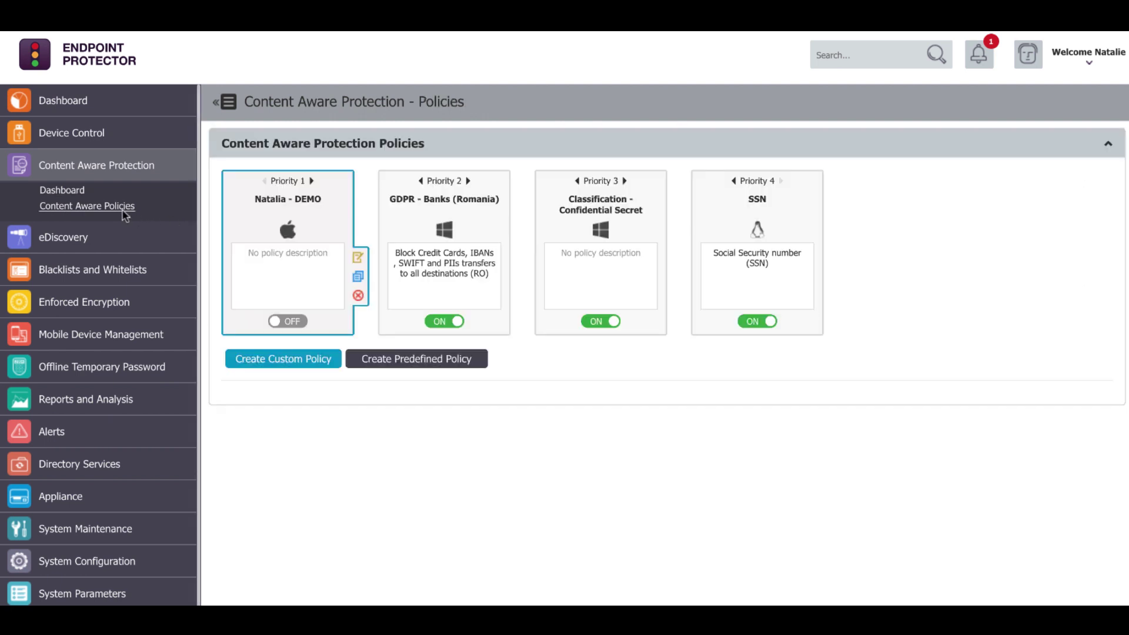
# Step: Start a new custom policy with macOS as its OS type
pyautogui.click(277, 357)
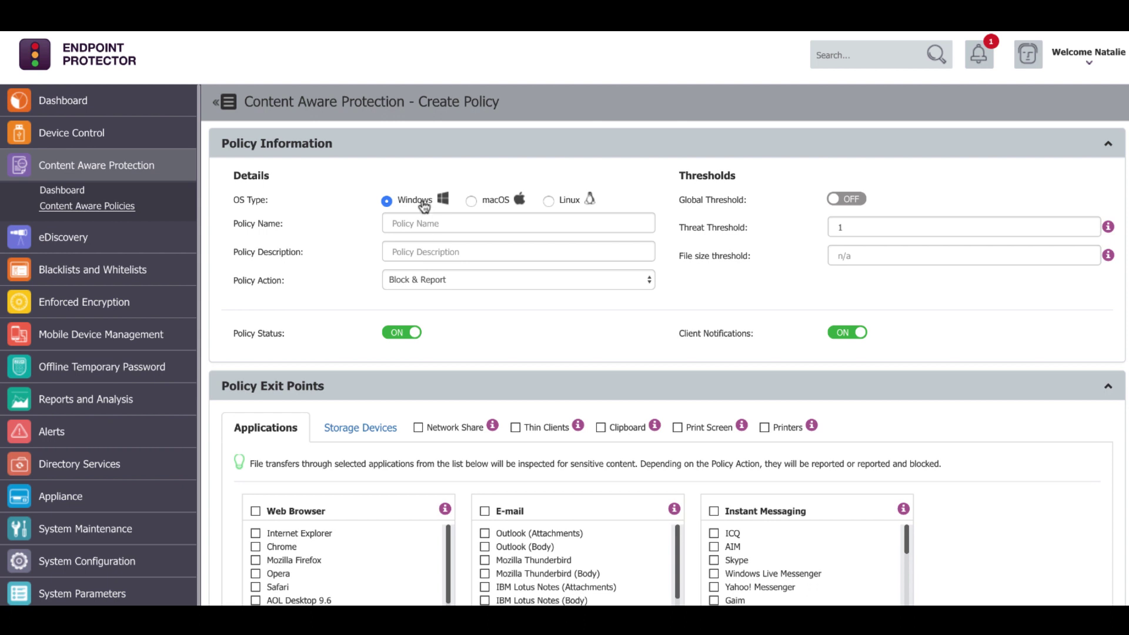
pyautogui.click(493, 206)
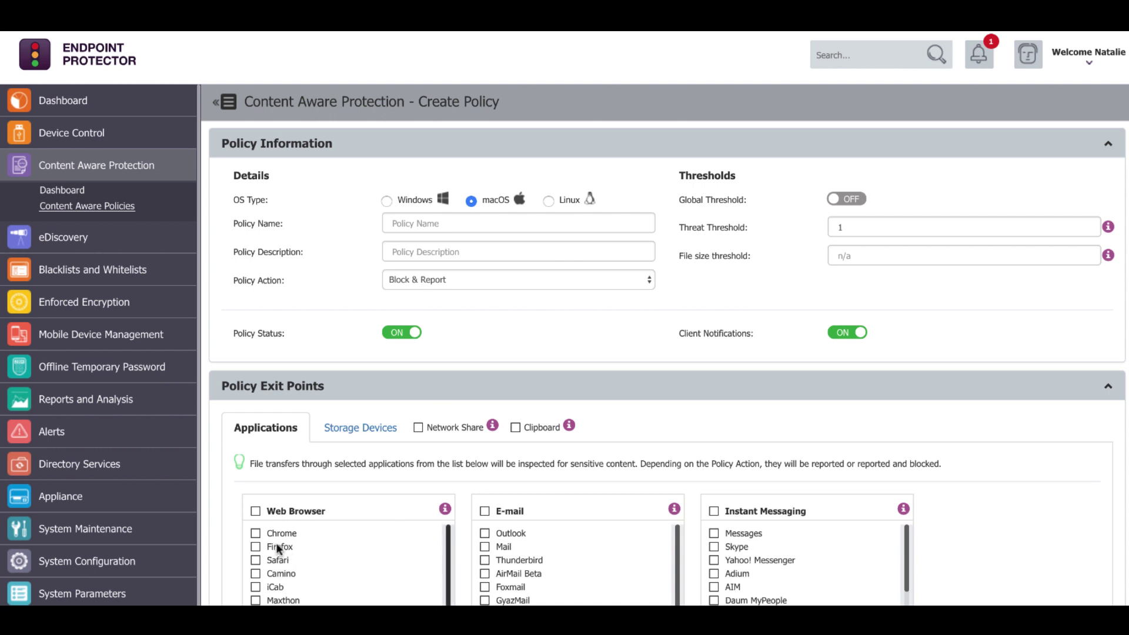
pyautogui.click(573, 206)
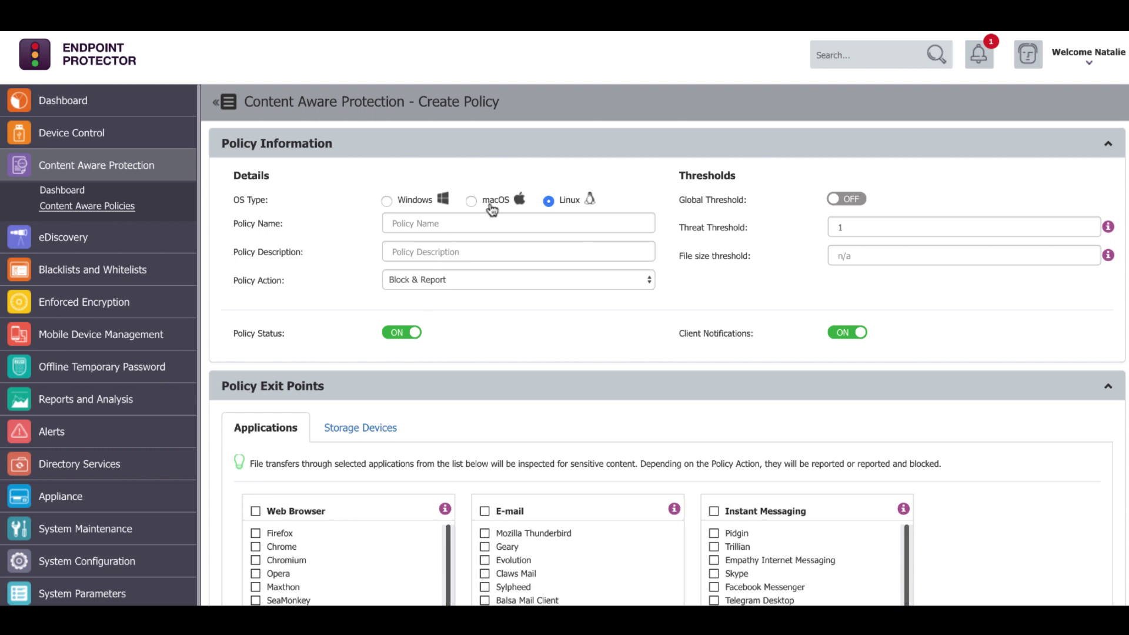
pyautogui.click(471, 201)
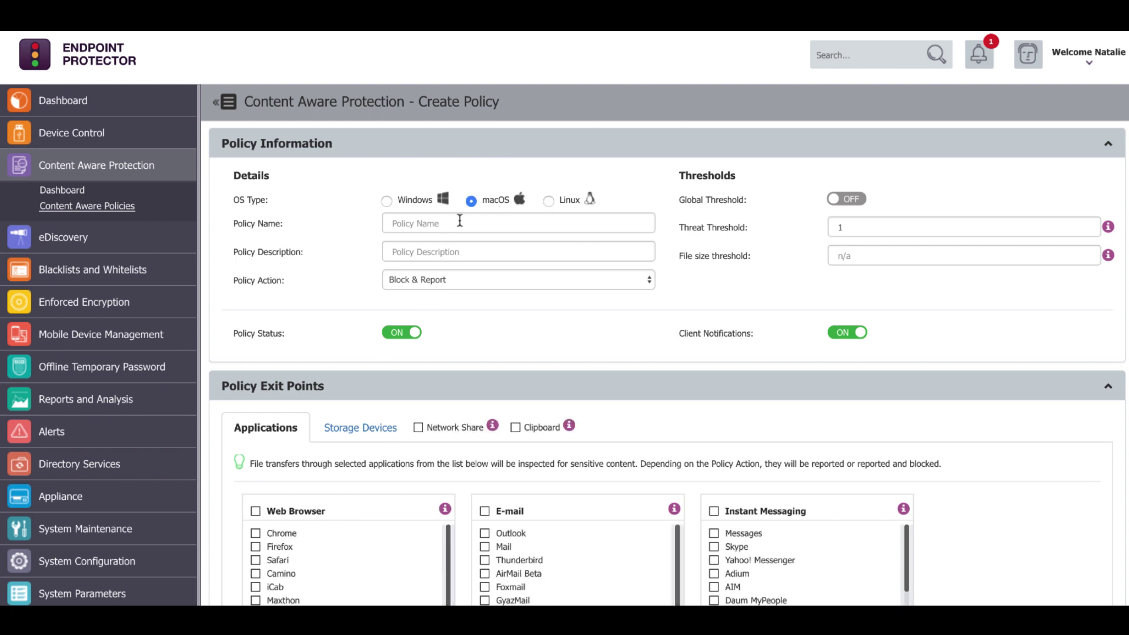
# Step: Name the policy Demo, describe it as test, and keep Block & Report as the action
pyautogui.click(460, 221)
pyautogui.write('Demo')
pyautogui.press('Tab')
pyautogui.write('test')
pyautogui.click(504, 281)
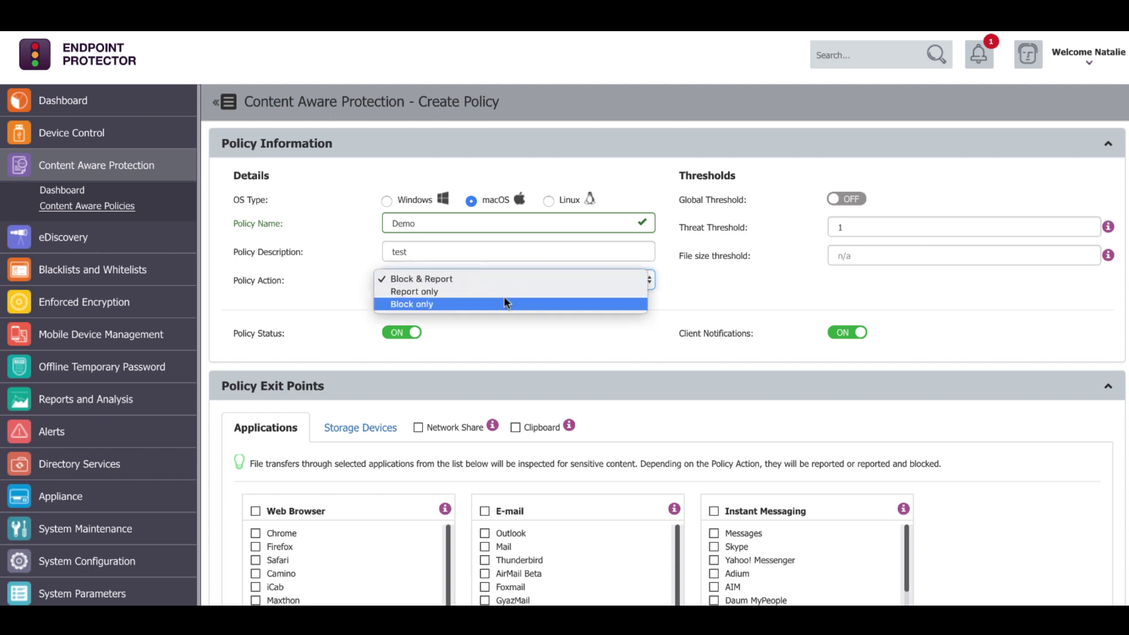
pyautogui.click(502, 334)
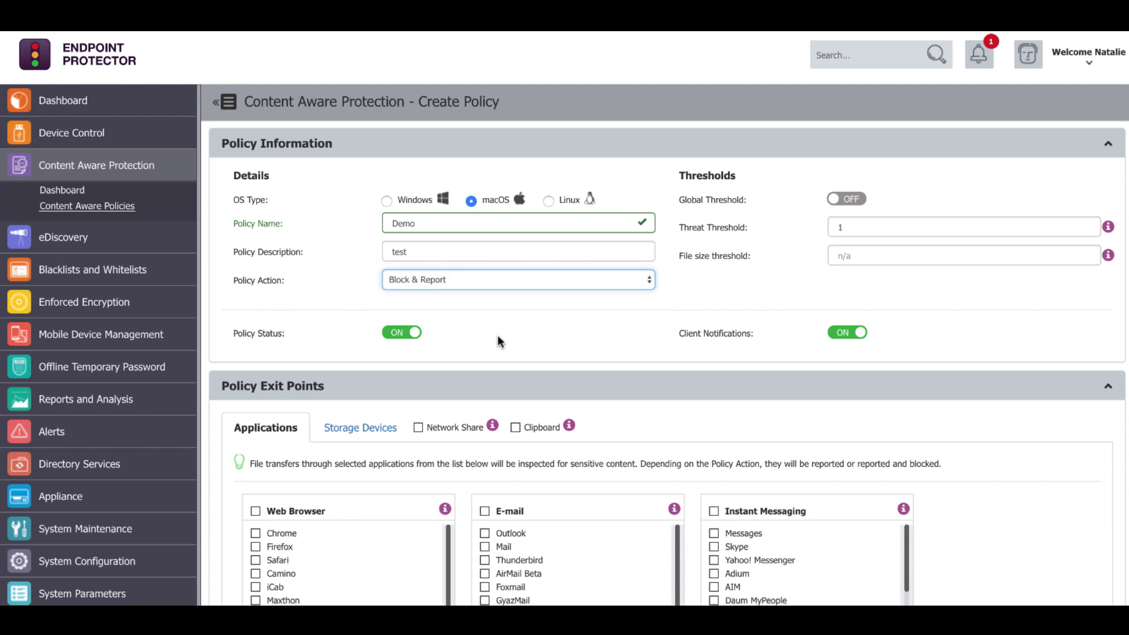
# Step: Have the policy inspect all Web Browser and E-mail applications
pyautogui.scroll(-3, 502, 335)
pyautogui.scroll(-1, 504, 341)
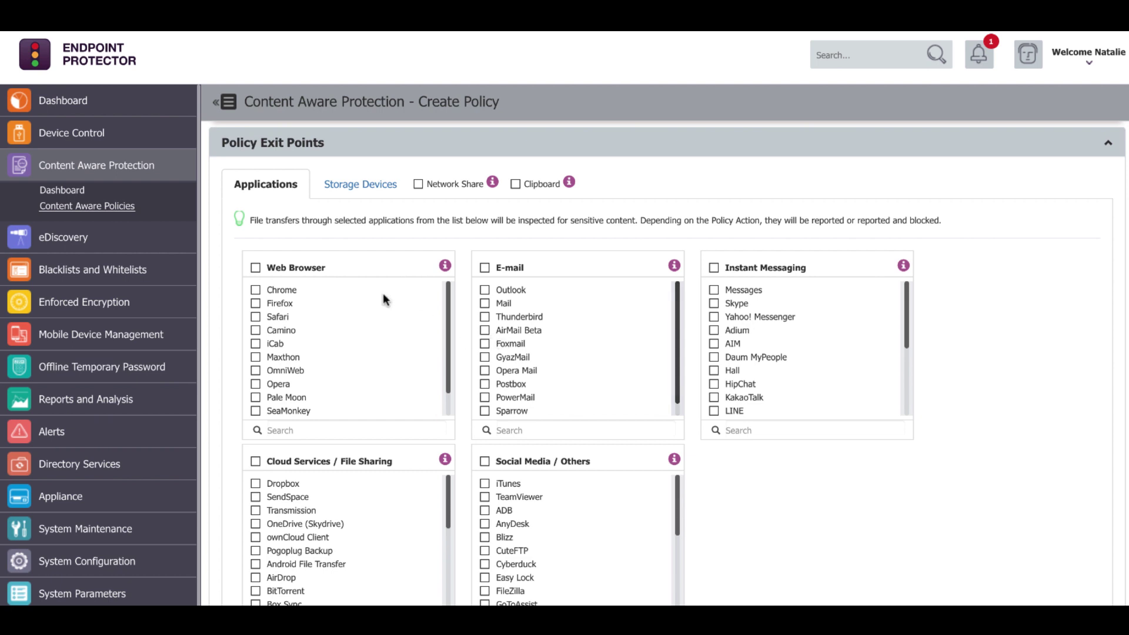
pyautogui.click(307, 267)
pyautogui.scroll(-2, 297, 311)
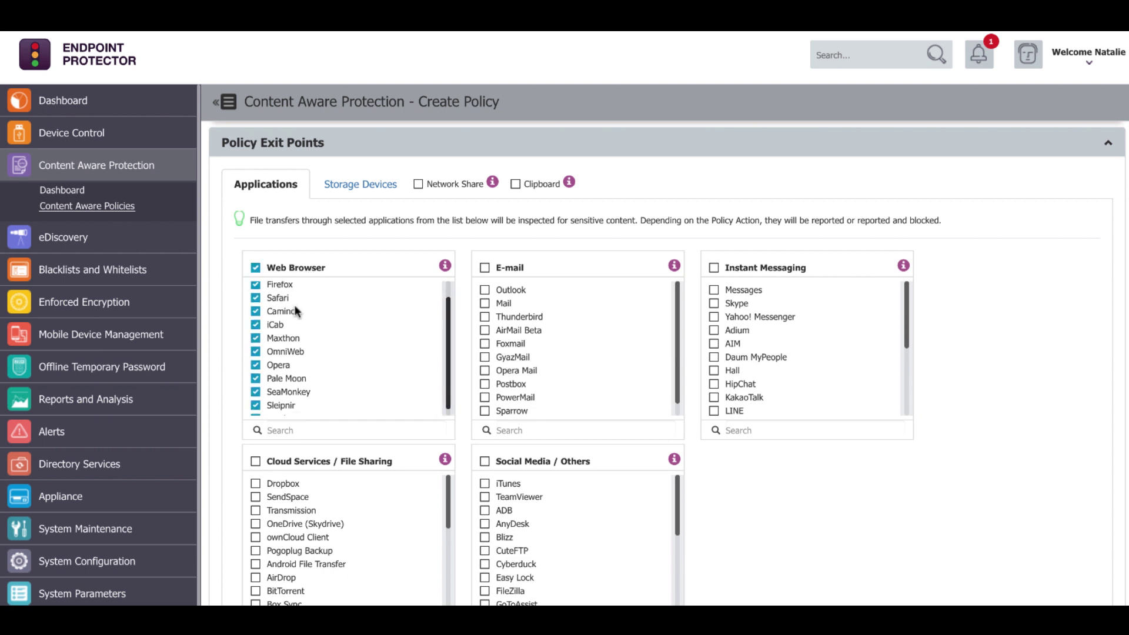
pyautogui.click(491, 268)
pyautogui.scroll(-2, 535, 316)
pyautogui.scroll(1, 534, 316)
# Step: Also inspect all Instant Messaging, Cloud Services / File Sharing and Social Media / Others applications
pyautogui.click(746, 246)
pyautogui.scroll(-2, 748, 284)
pyautogui.scroll(-3, 748, 285)
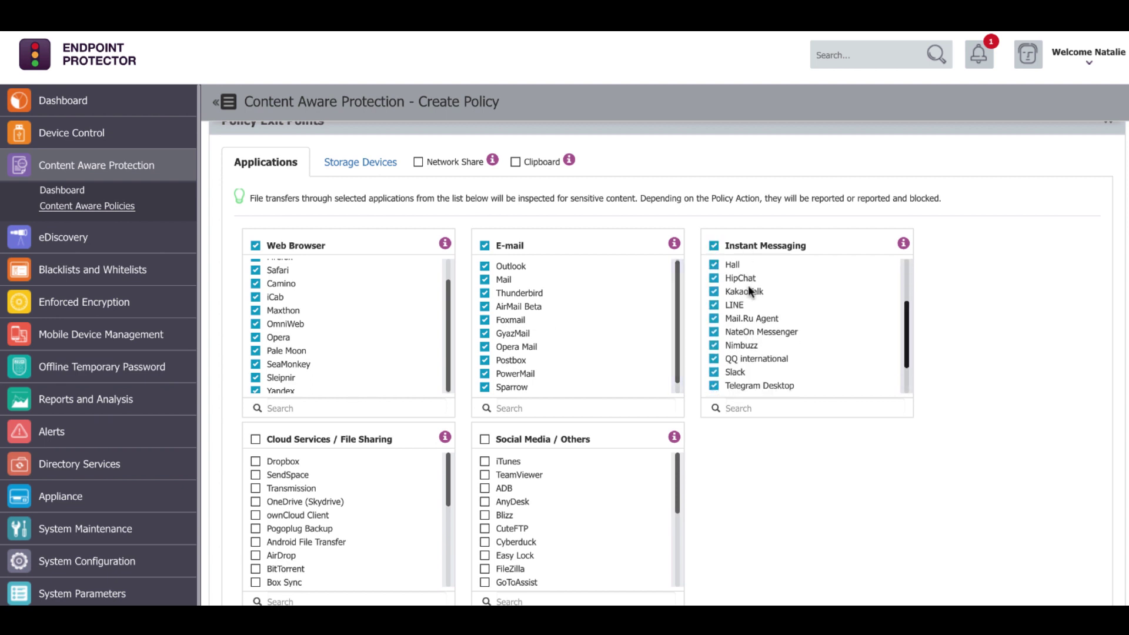
pyautogui.click(313, 445)
pyautogui.scroll(-3, 320, 500)
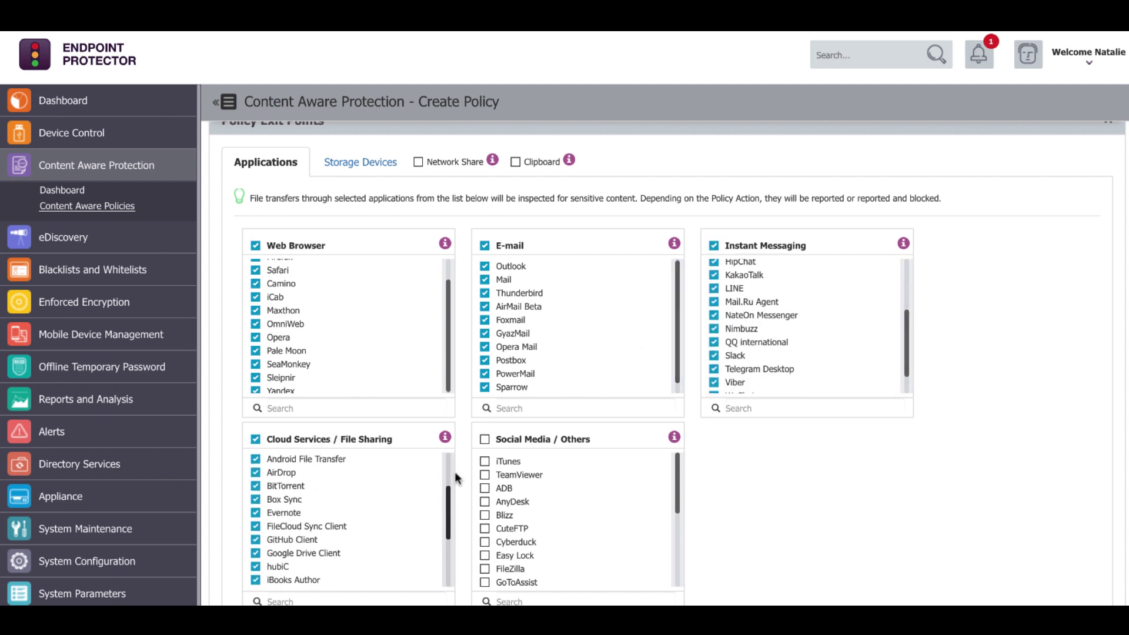
pyautogui.click(521, 443)
pyautogui.scroll(-5, 521, 498)
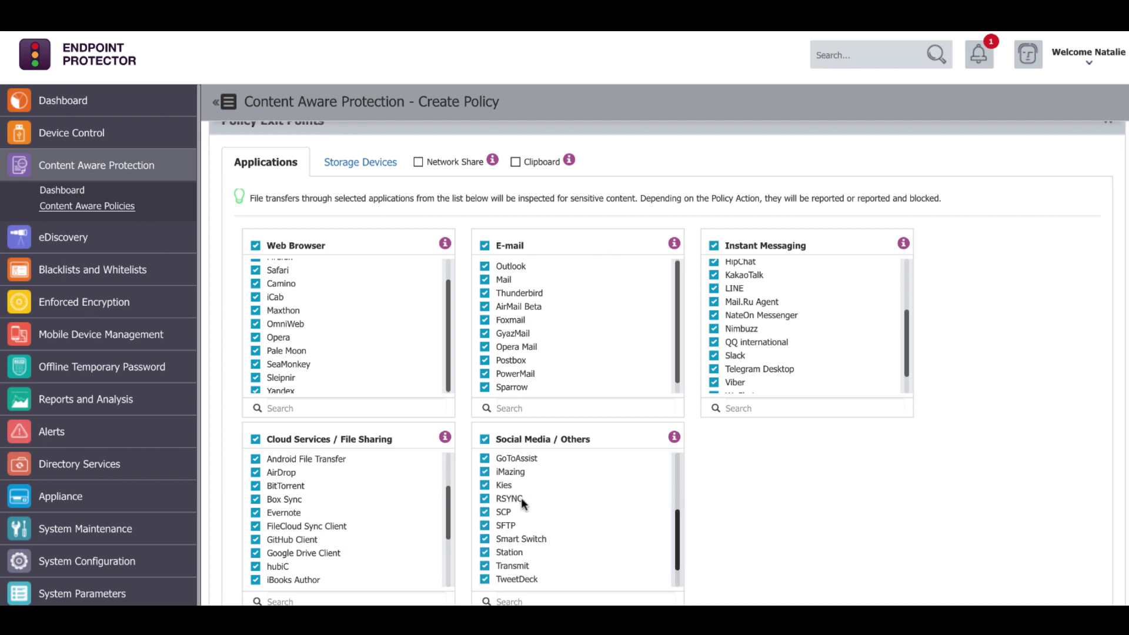
pyautogui.scroll(-1, 521, 498)
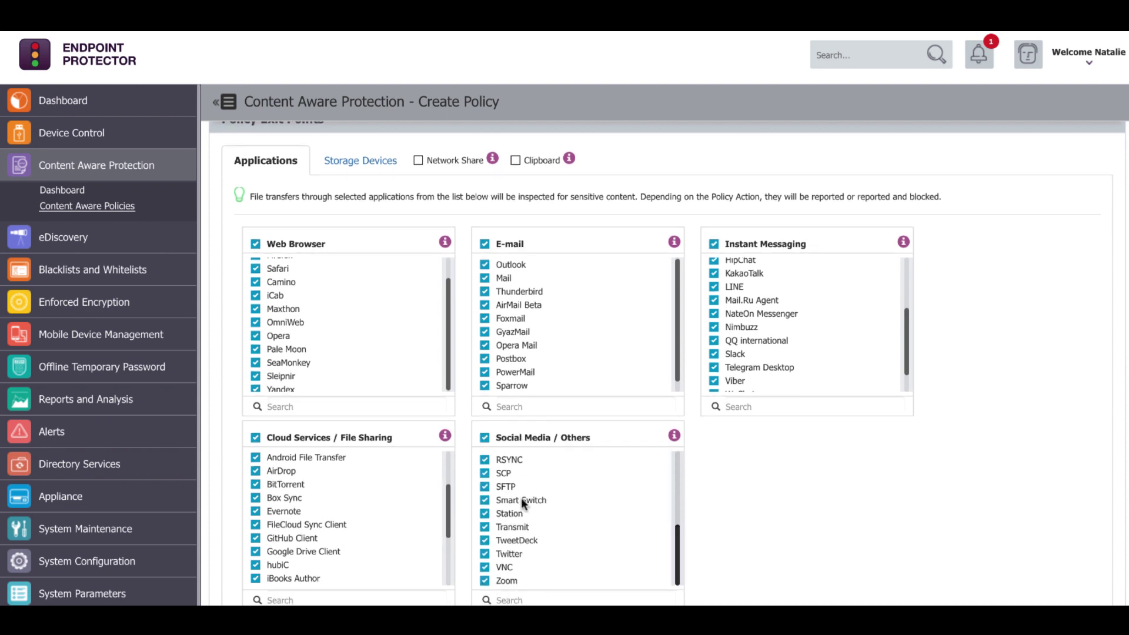
pyautogui.scroll(8, 520, 498)
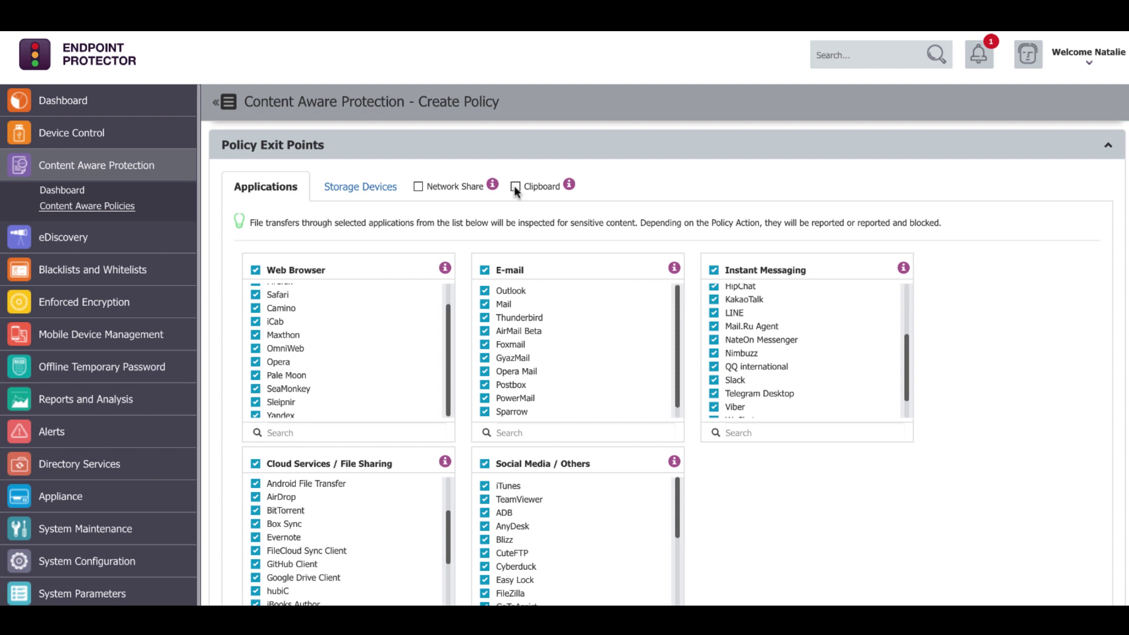
pyautogui.scroll(-10, 516, 323)
# Step: Look over the File Type blacklists, then bring up the Source Code options
pyautogui.scroll(-5, 516, 327)
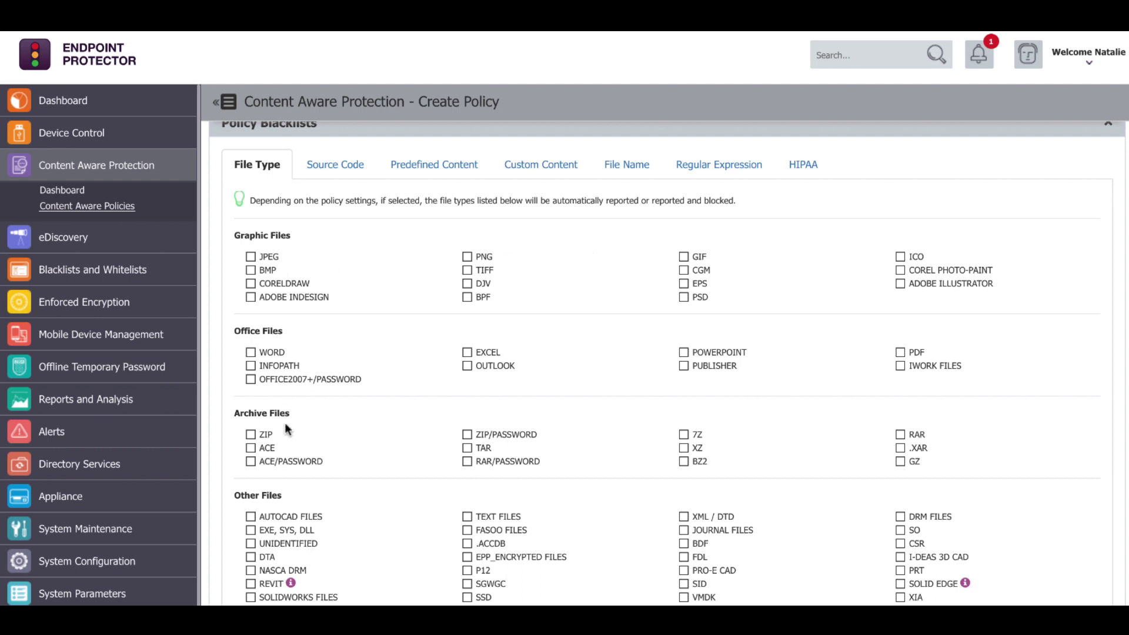
pyautogui.scroll(-3, 301, 420)
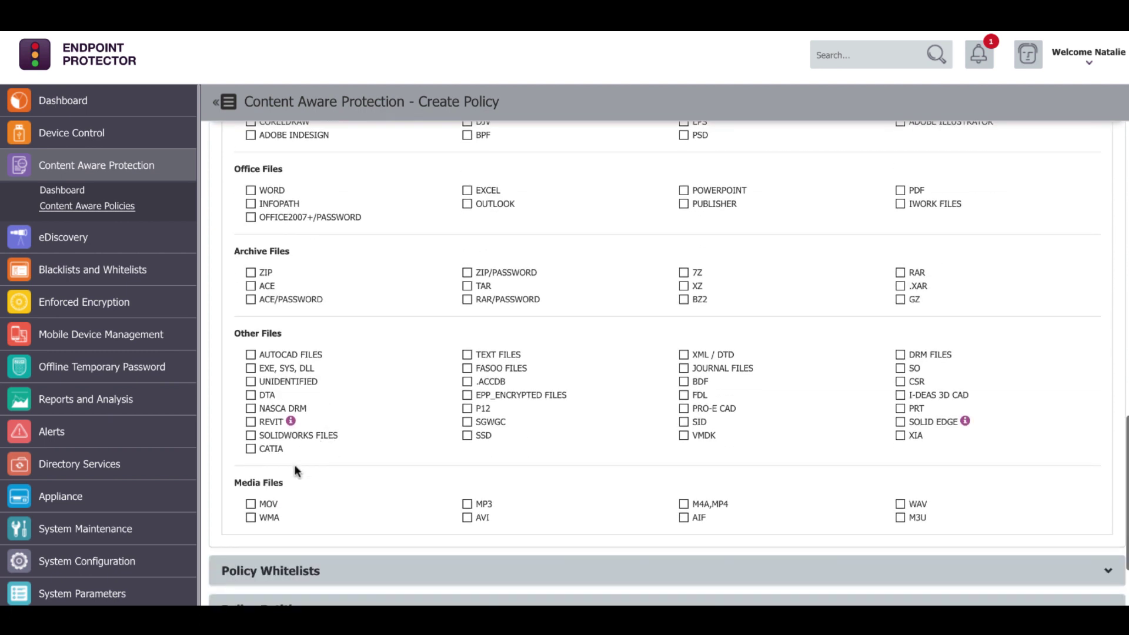
pyautogui.scroll(4, 288, 480)
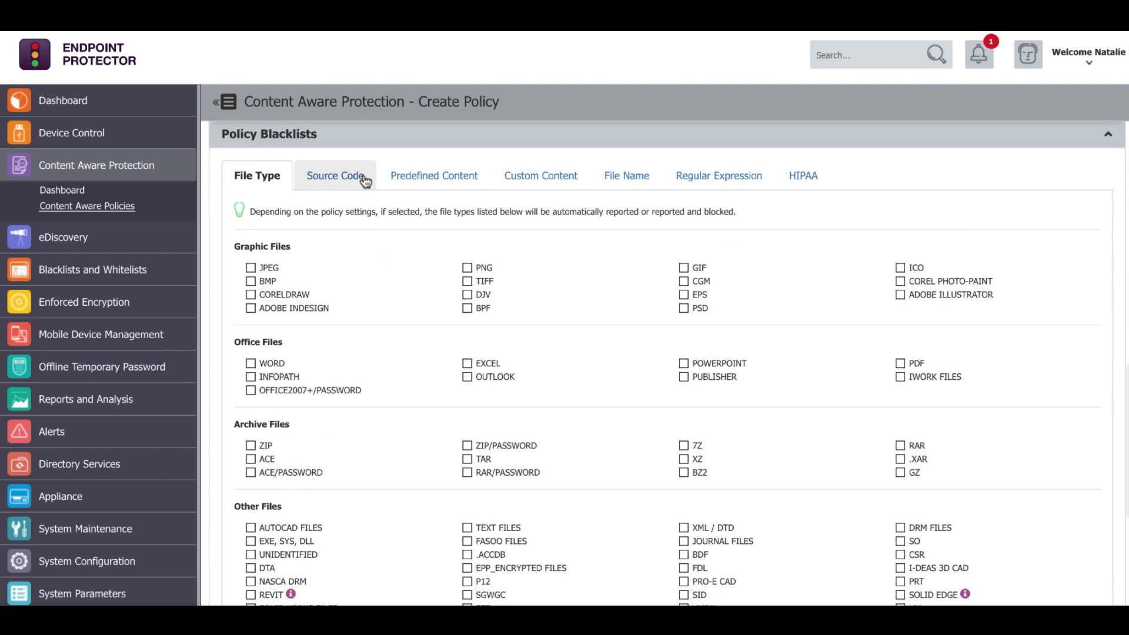
pyautogui.click(359, 174)
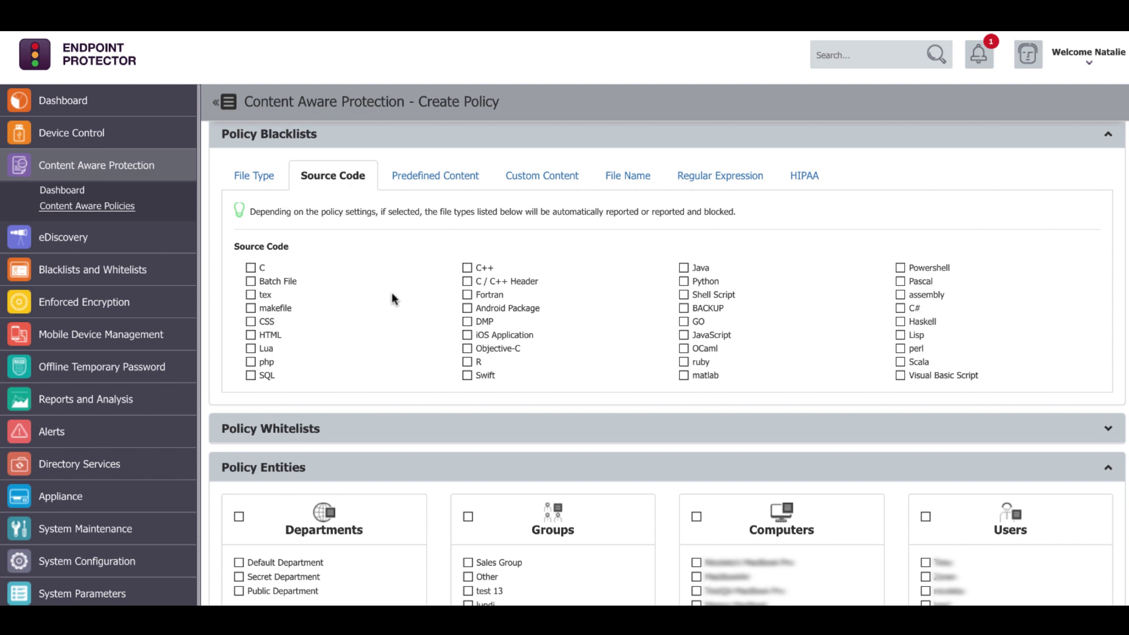
# Step: Under Predefined Content, blacklist Amex, Diners and Mastercard card numbers
pyautogui.click(457, 163)
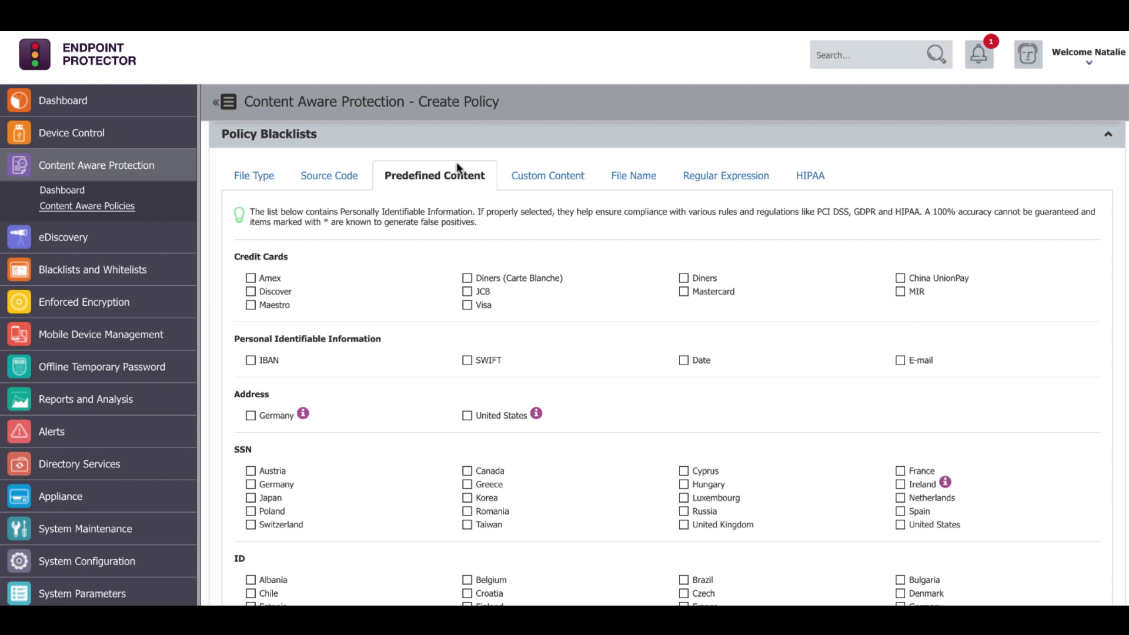
pyautogui.click(270, 279)
pyautogui.click(695, 290)
pyautogui.click(703, 278)
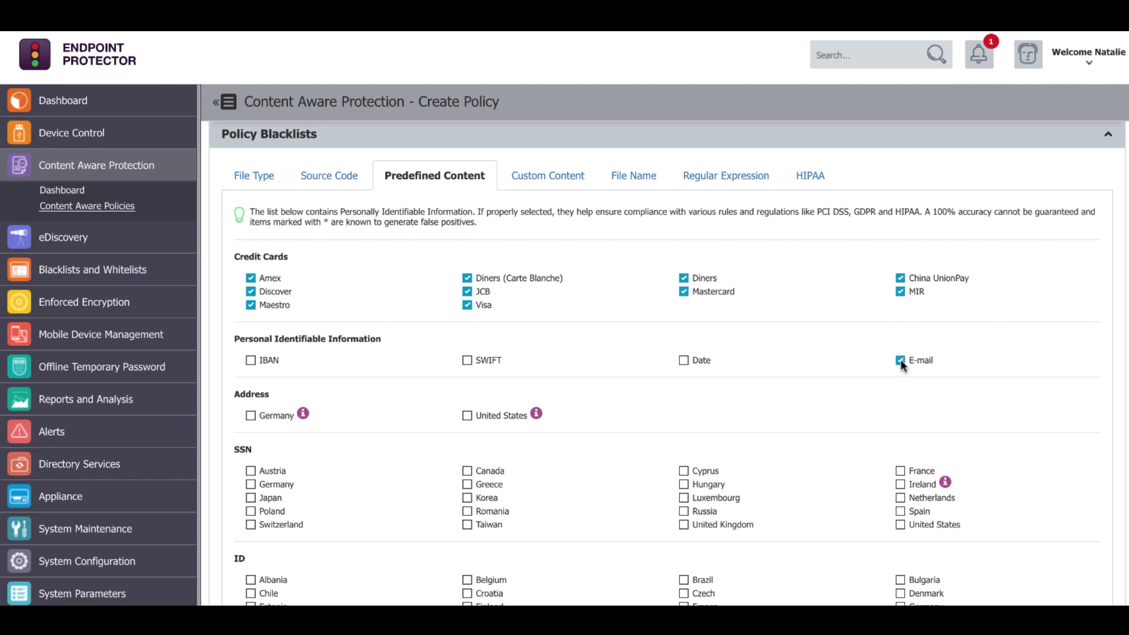
# Step: Blacklist United States social security numbers, then view the Custom Content dictionaries
pyautogui.scroll(-2, 888, 412)
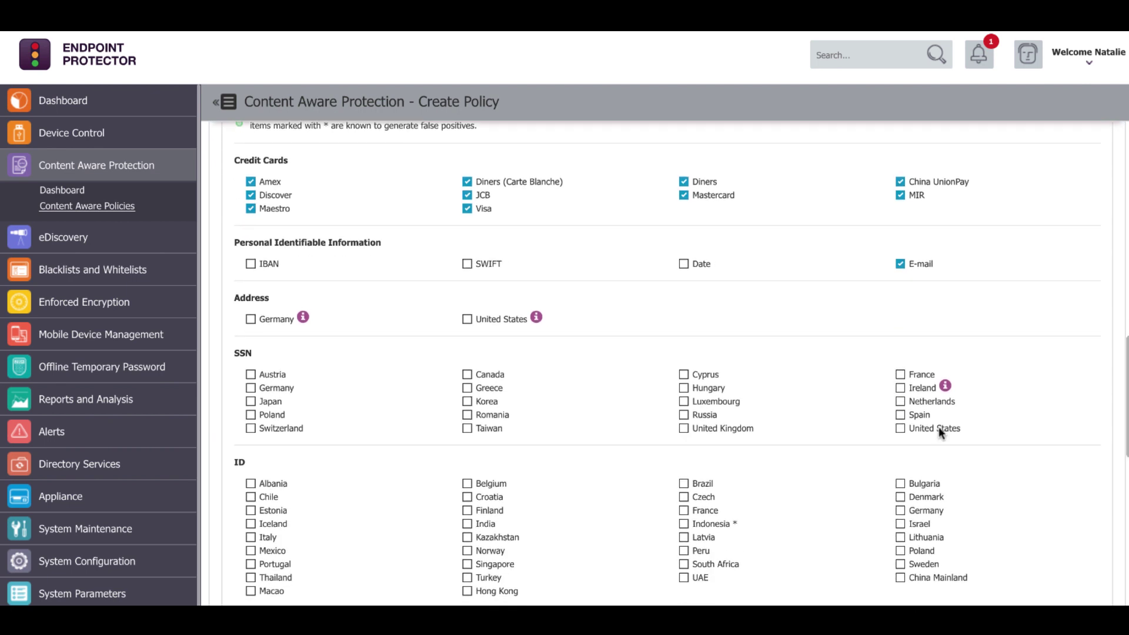
pyautogui.click(939, 426)
pyautogui.scroll(-5, 810, 453)
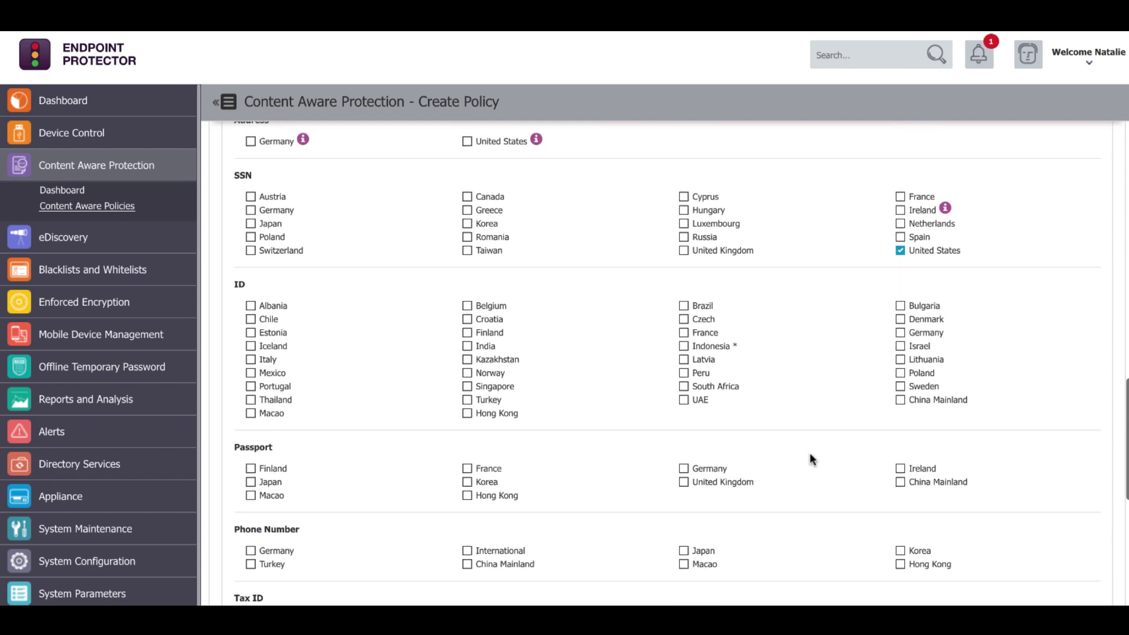
pyautogui.scroll(-4, 810, 459)
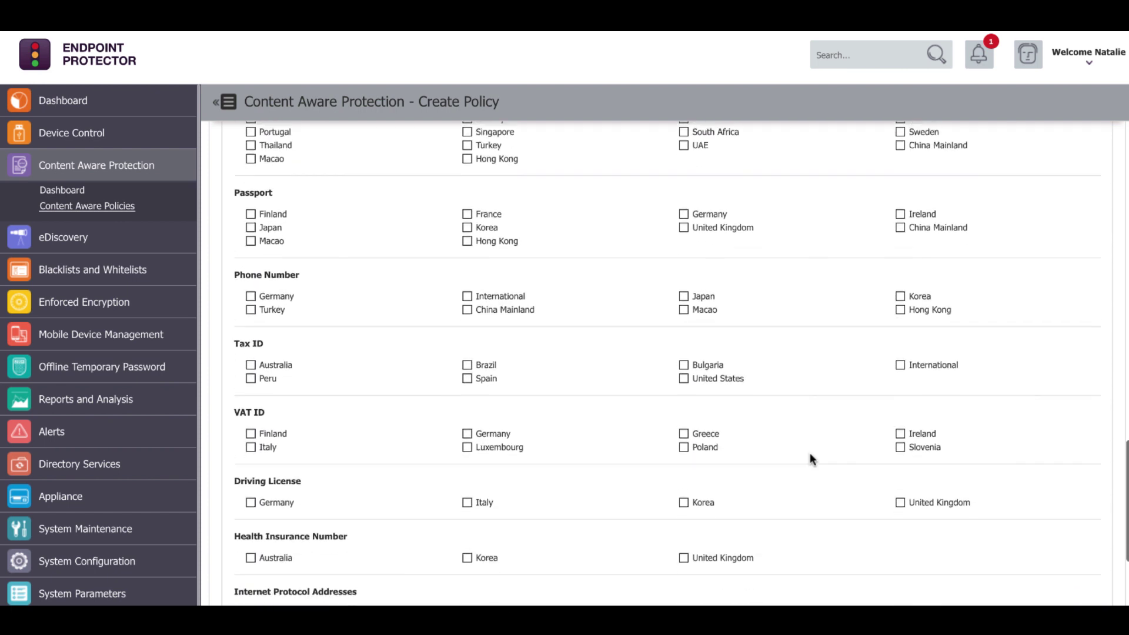
pyautogui.scroll(4, 810, 459)
pyautogui.scroll(6, 810, 459)
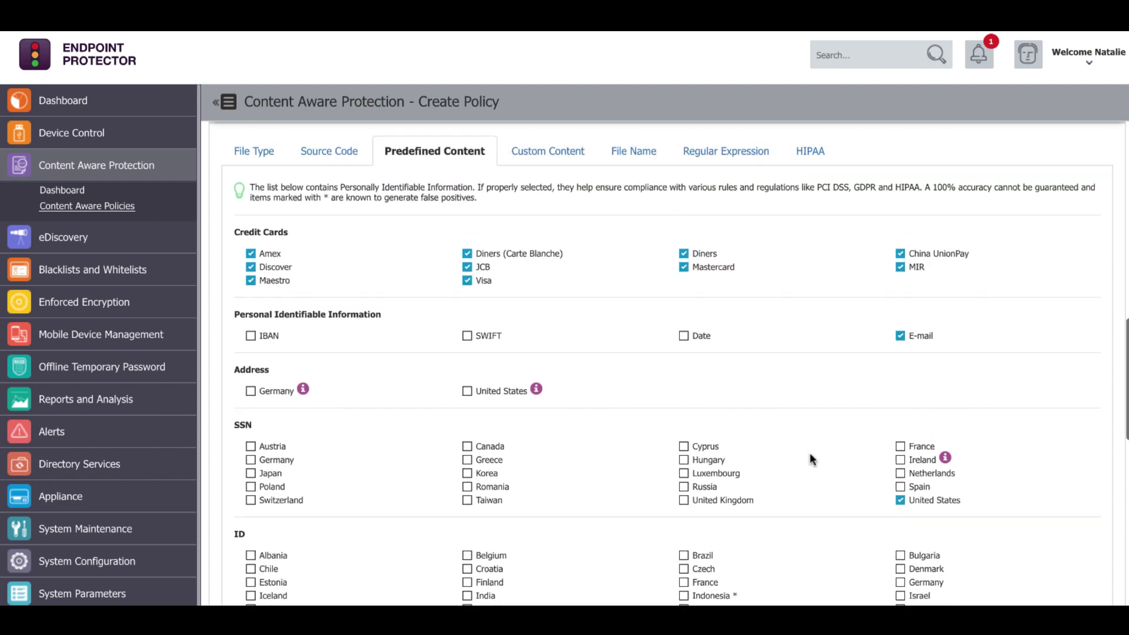
pyautogui.scroll(1, 810, 458)
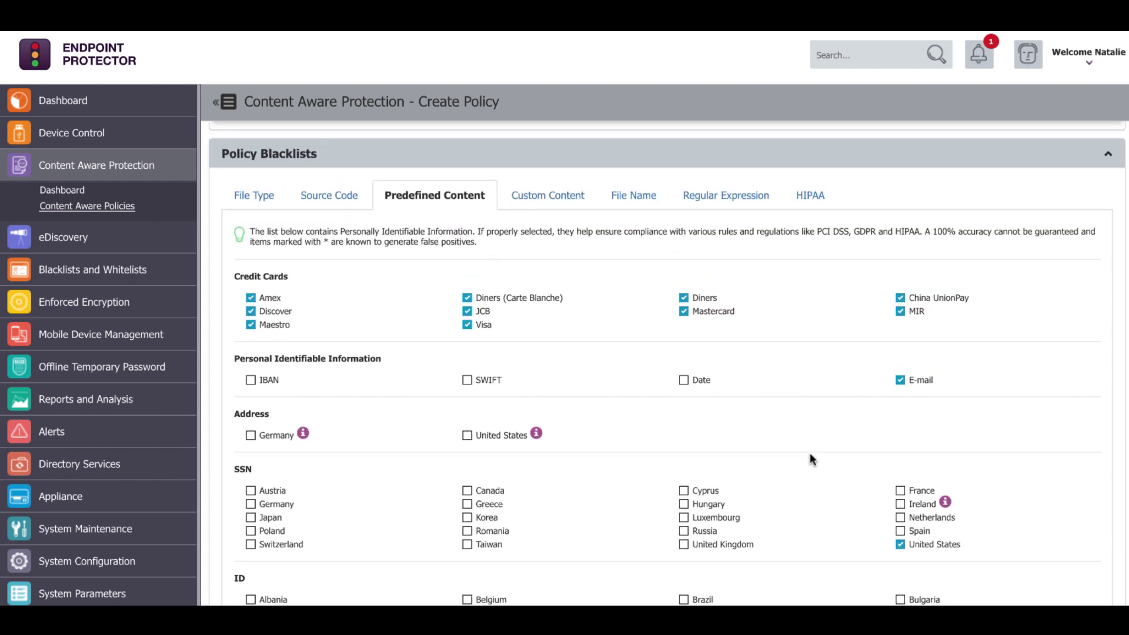
pyautogui.click(569, 196)
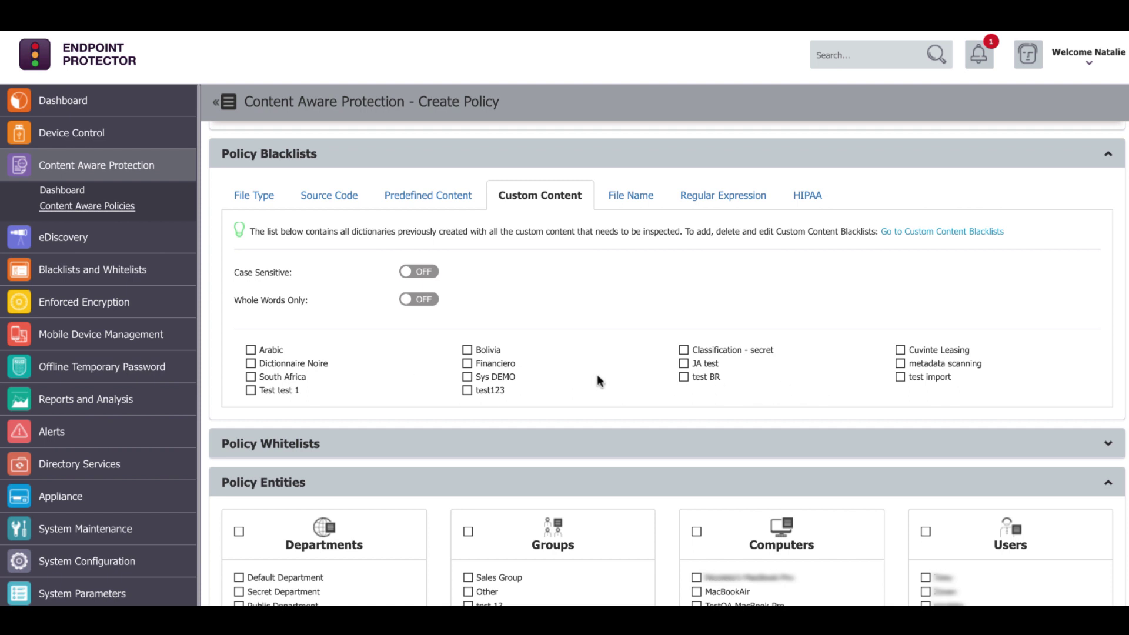
# Step: Browse the File Name, Regular Expression and HIPAA blacklist tabs of the policy
pyautogui.click(164, 271)
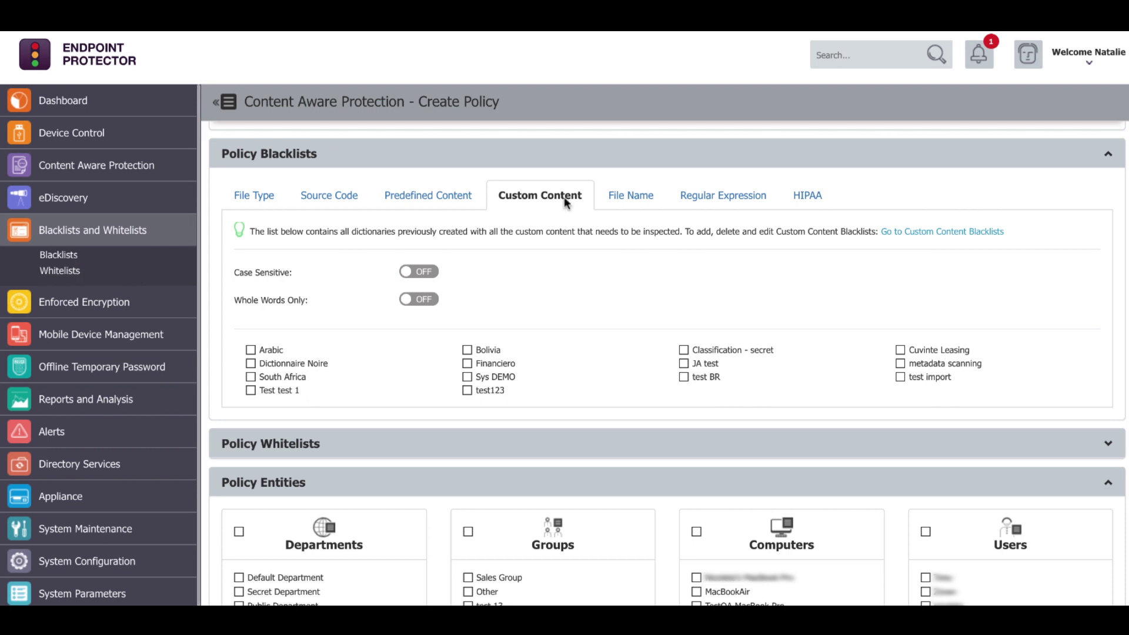
pyautogui.click(613, 196)
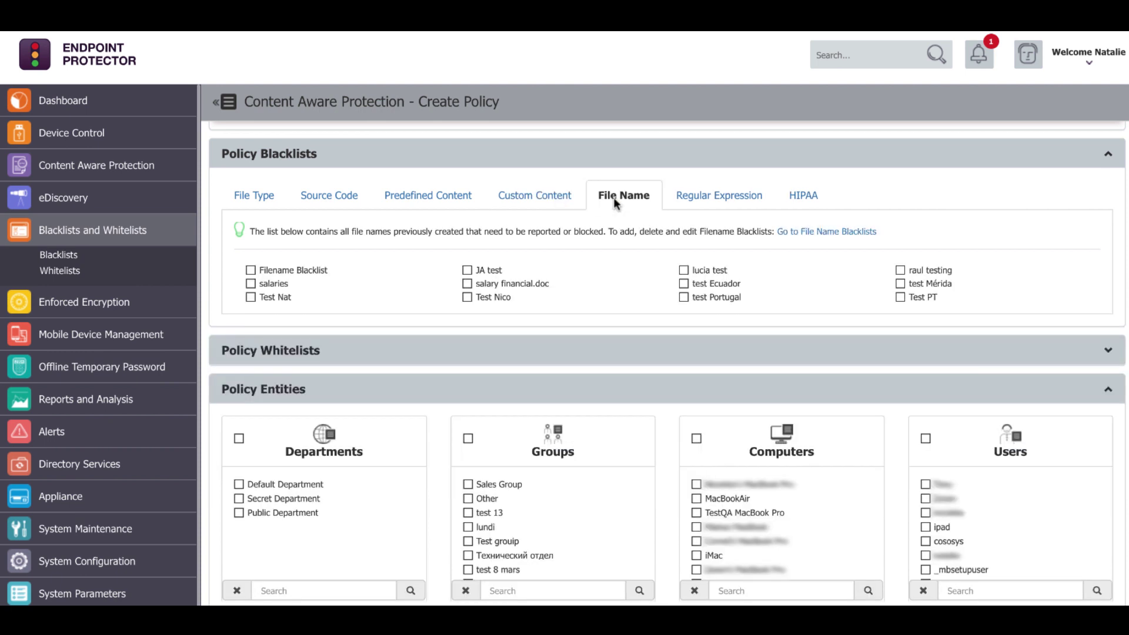
pyautogui.click(694, 200)
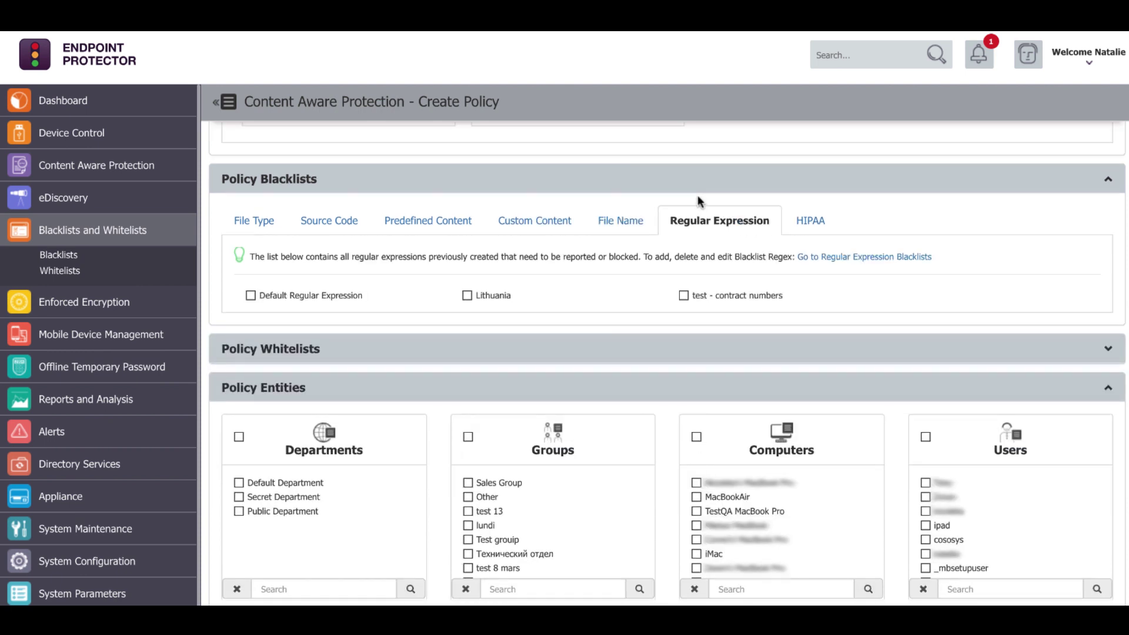
pyautogui.click(805, 206)
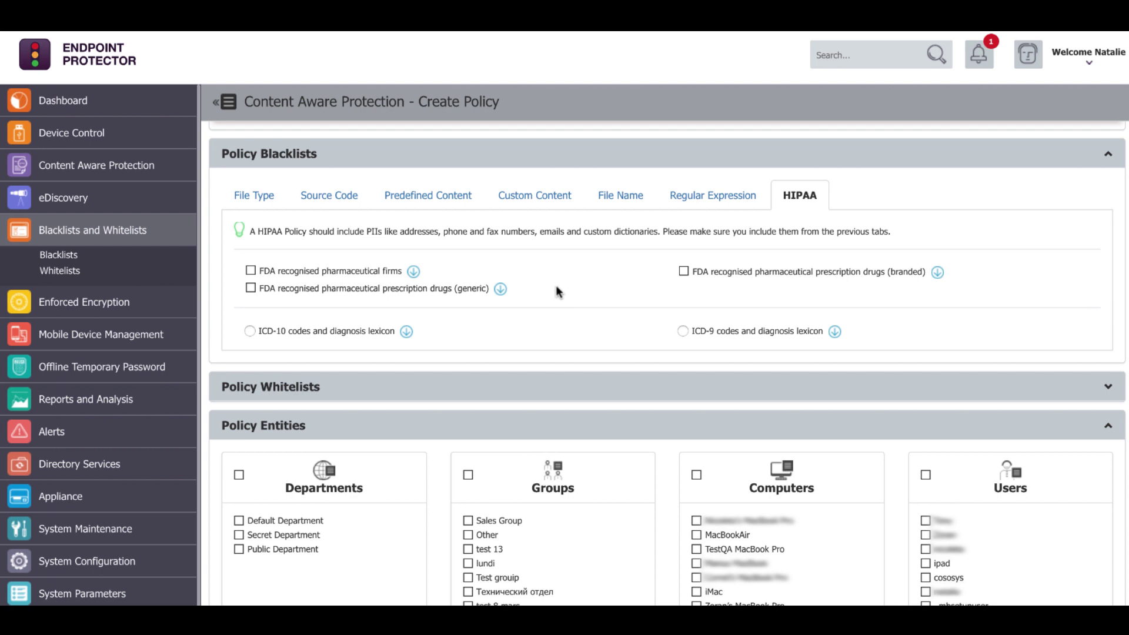
# Step: Apply the Demo policy to the fourth user under Policy Entities
pyautogui.scroll(-1, 558, 292)
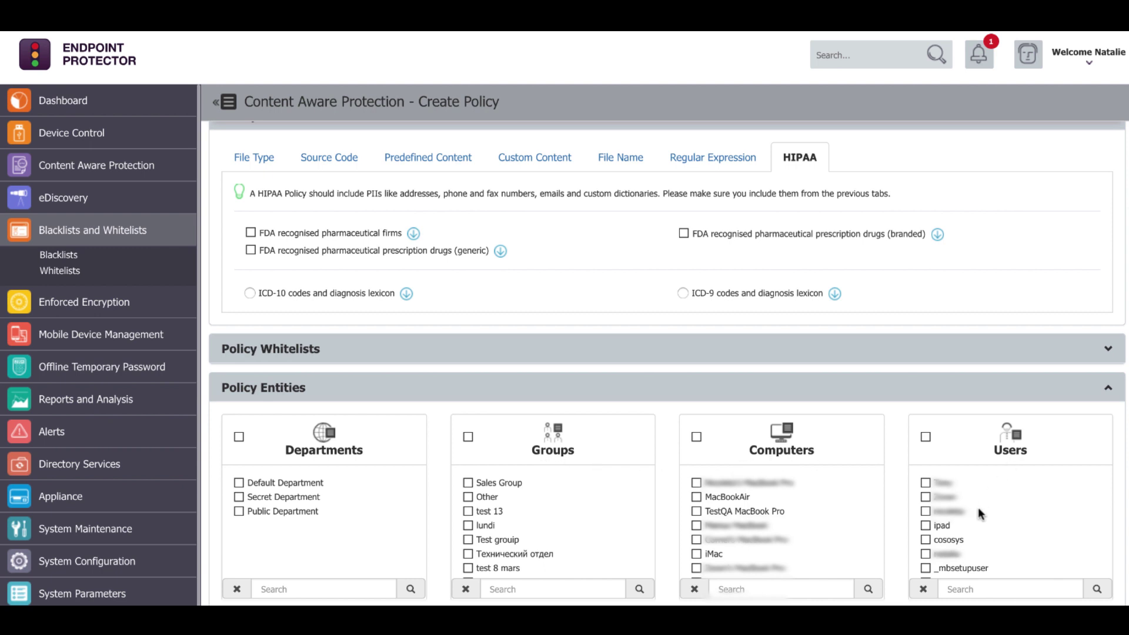
pyautogui.scroll(-5, 981, 514)
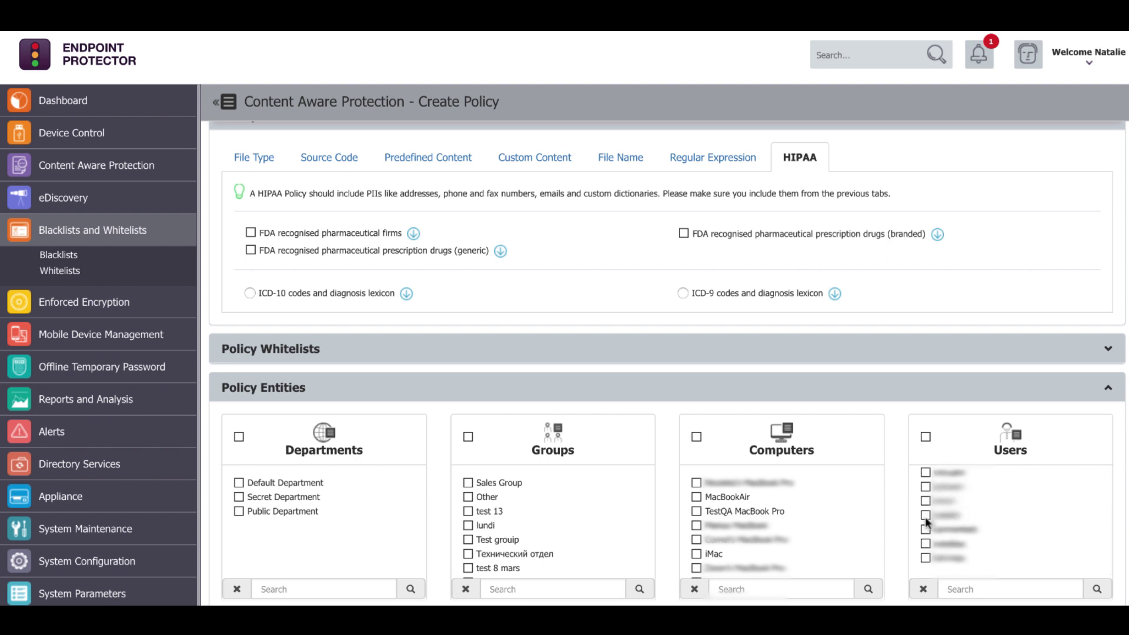
pyautogui.click(926, 515)
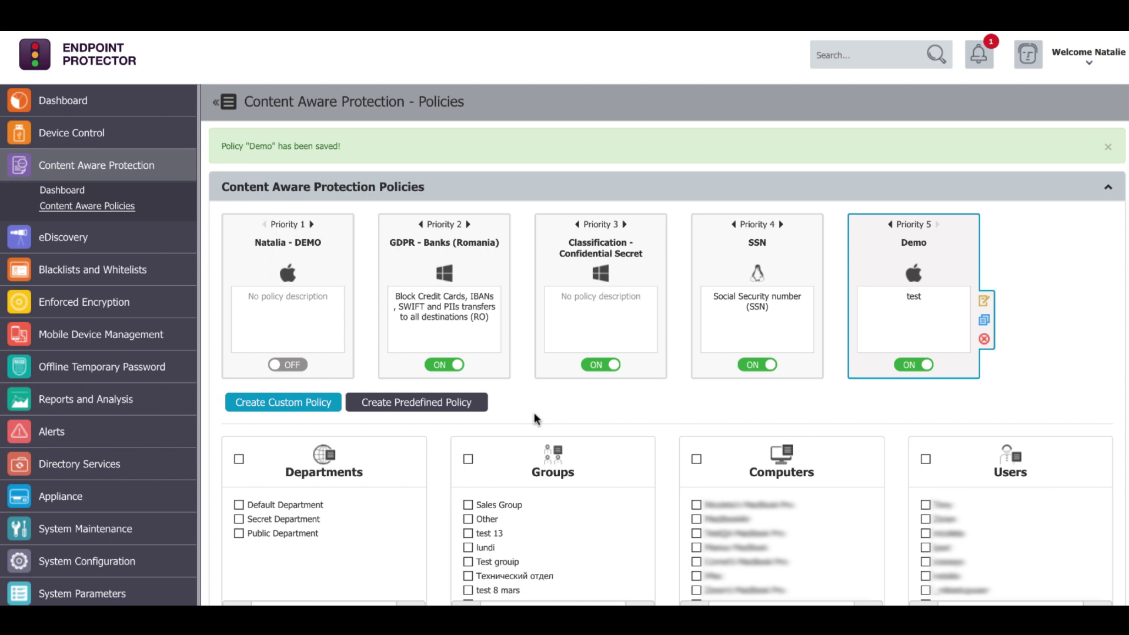
# Step: Start a macOS policy named 'PDF and CCN', described as test, with Block & Report
pyautogui.click(304, 410)
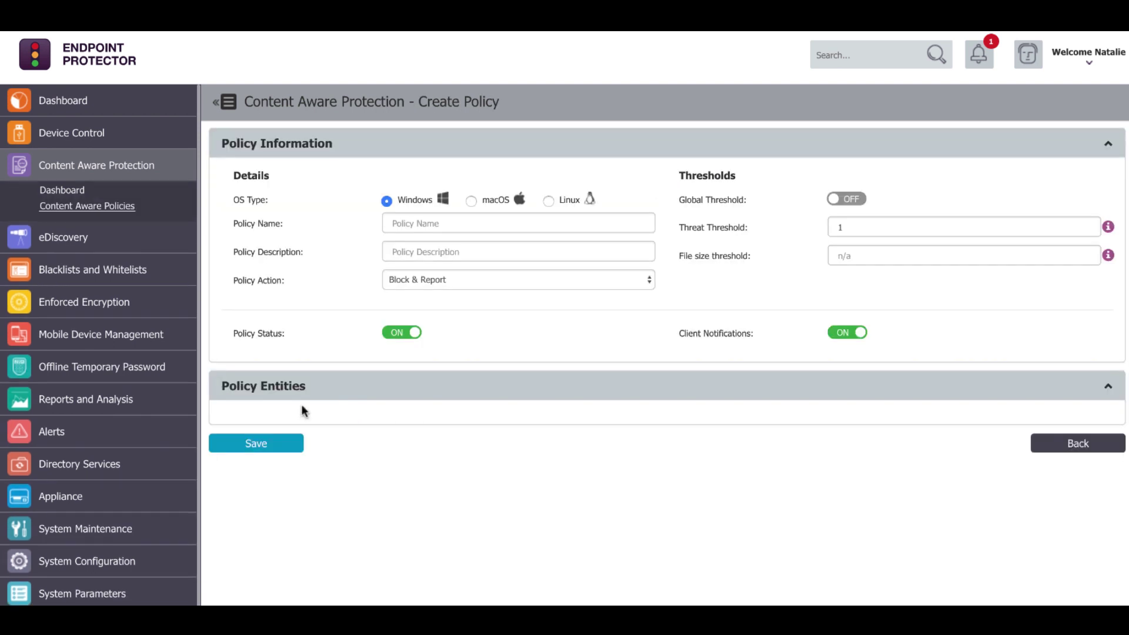
pyautogui.click(496, 200)
pyautogui.click(494, 218)
pyautogui.write('PDF')
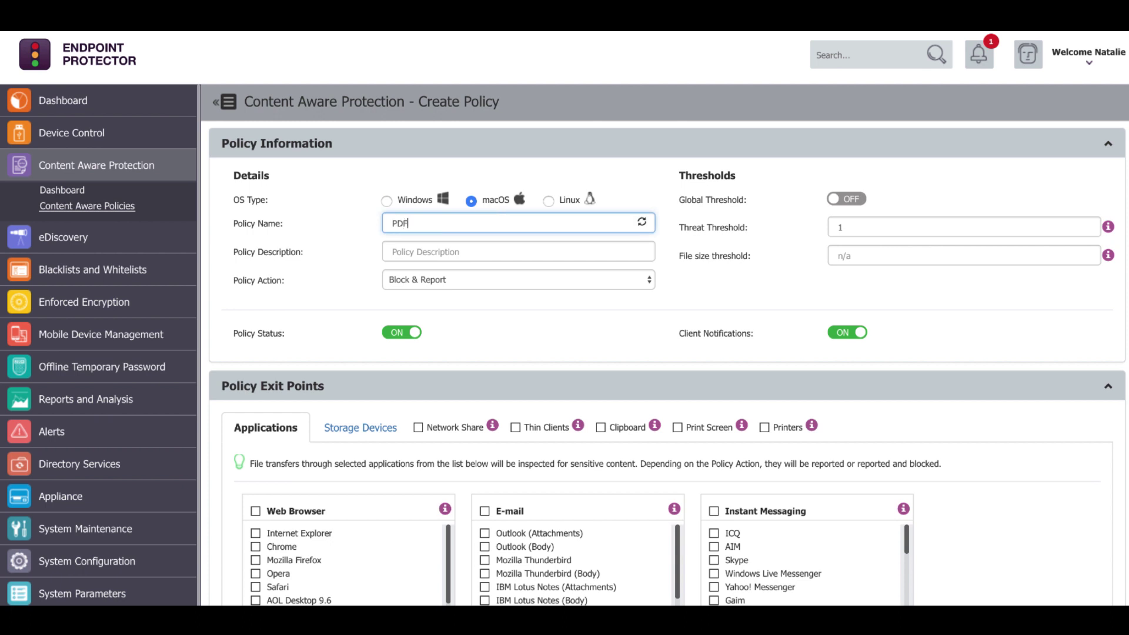
pyautogui.write(' and CCN')
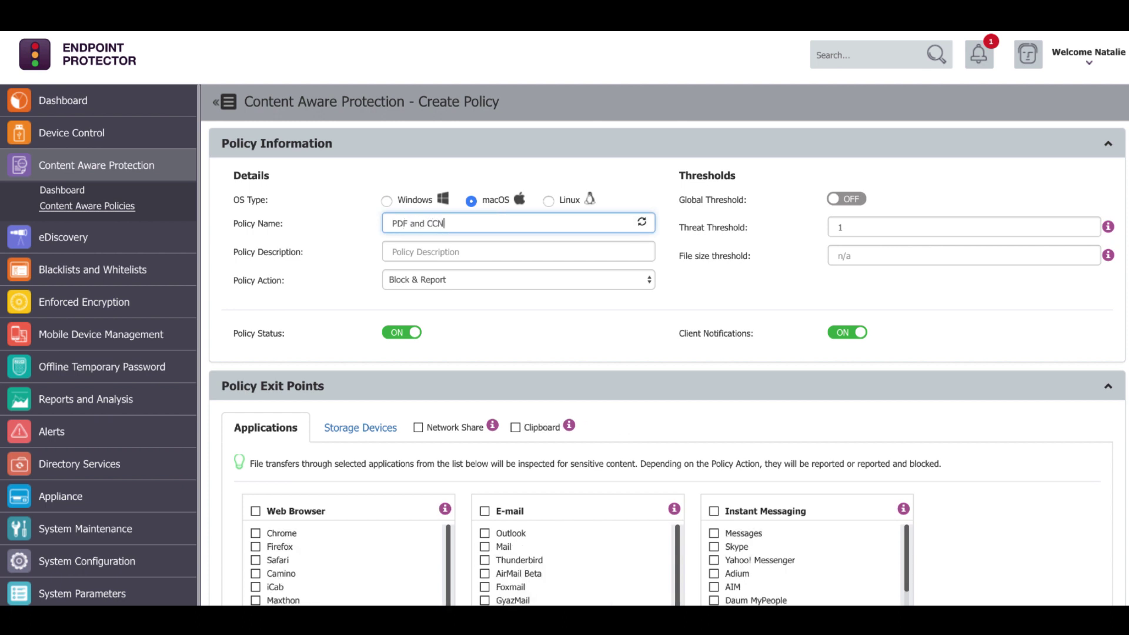
pyautogui.click(492, 251)
pyautogui.write('test')
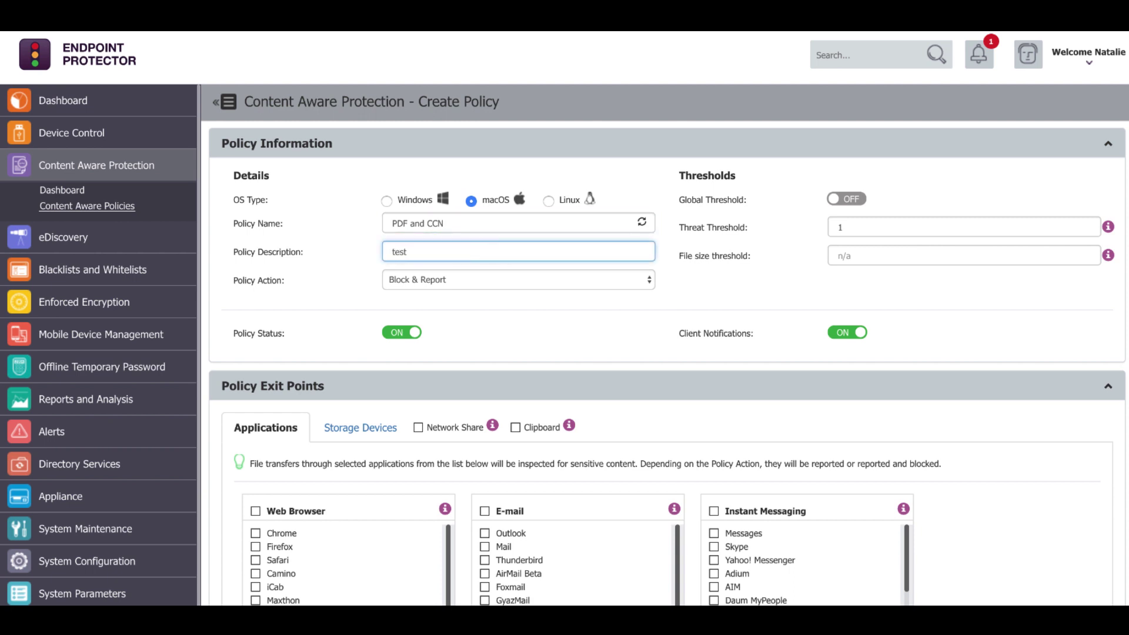
pyautogui.click(497, 280)
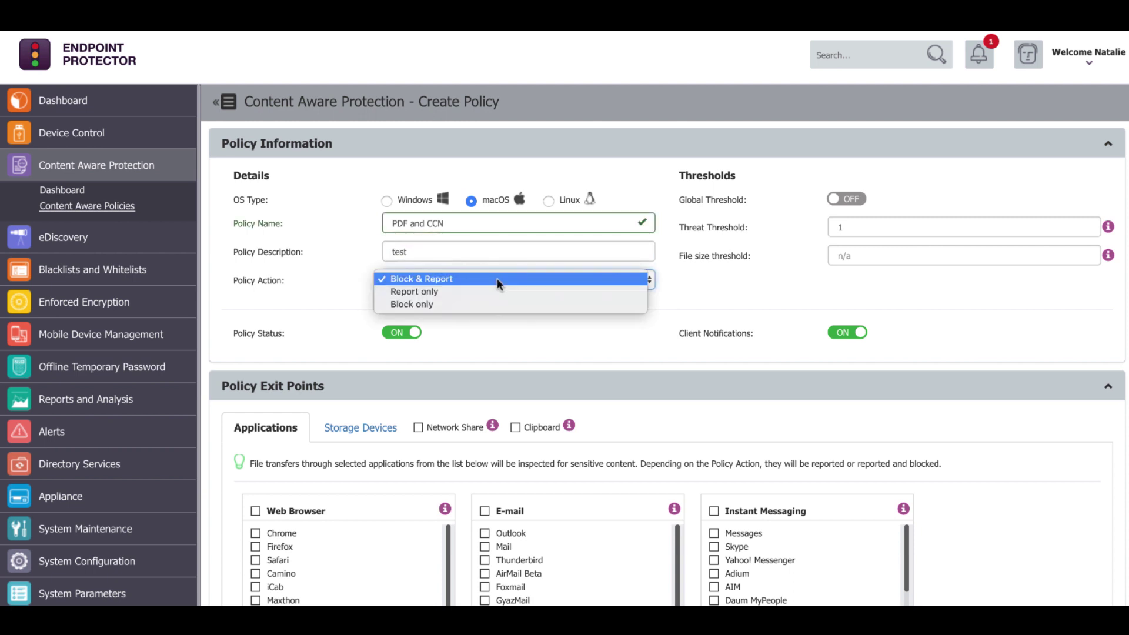
pyautogui.click(498, 280)
# Step: Have the policy inspect file transfers made through Chrome
pyautogui.scroll(-5, 391, 556)
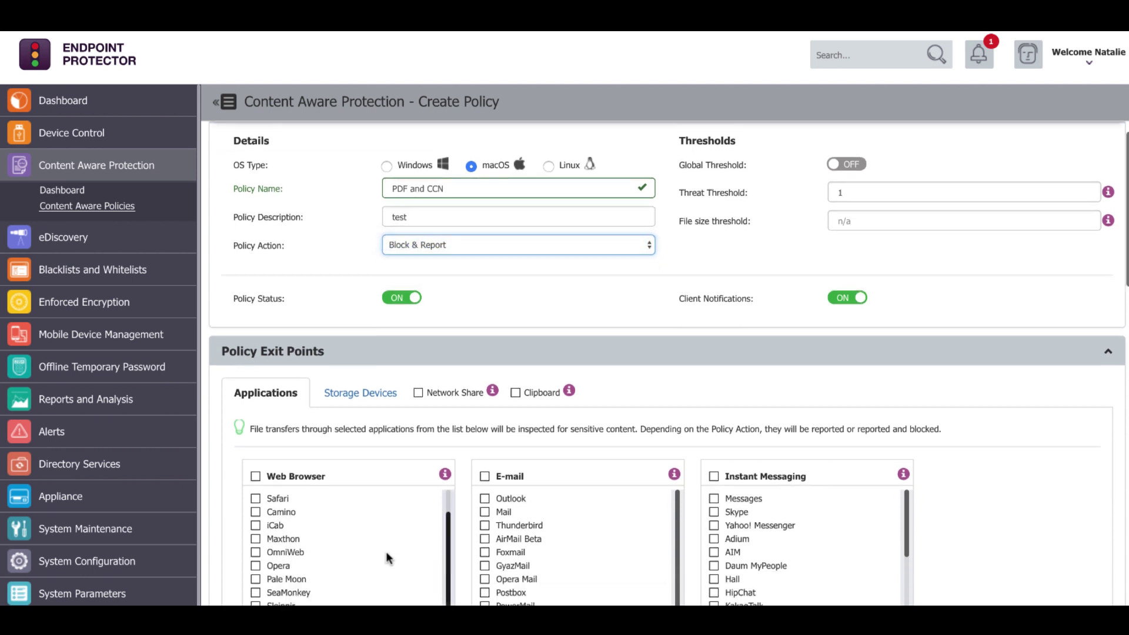
pyautogui.scroll(5, 305, 473)
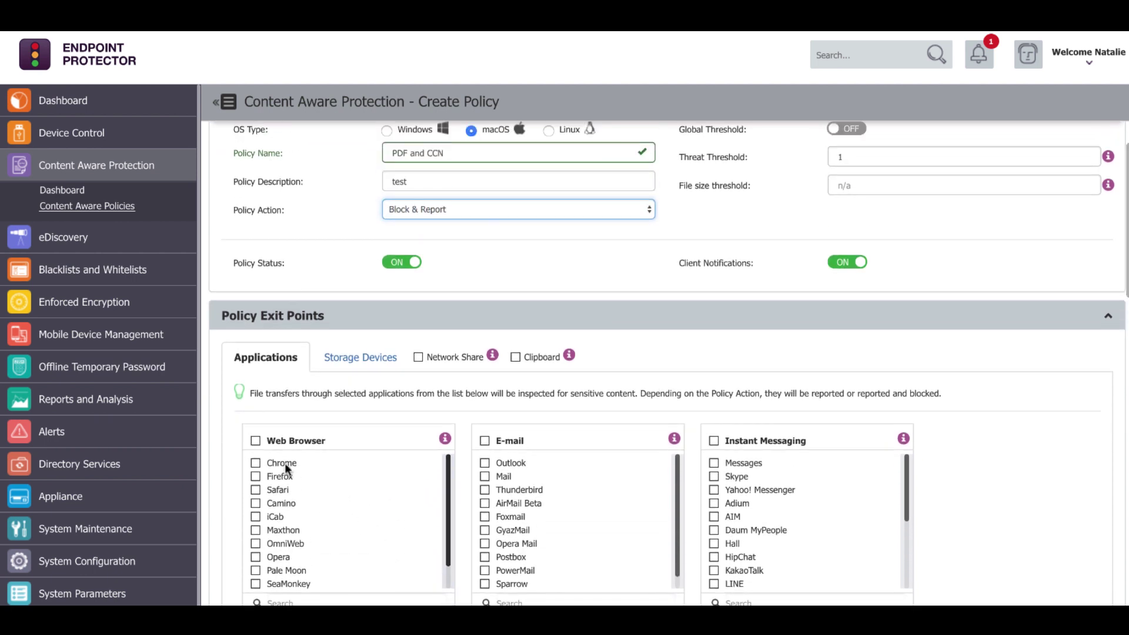
pyautogui.click(285, 464)
pyautogui.scroll(-10, 1007, 451)
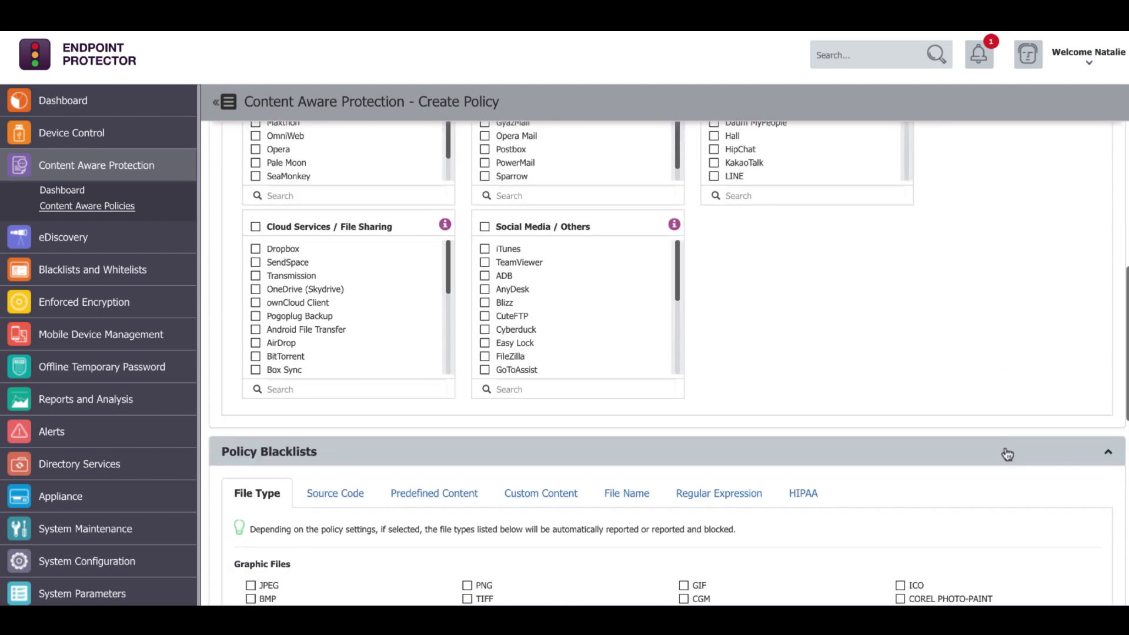
pyautogui.scroll(-2, 1004, 446)
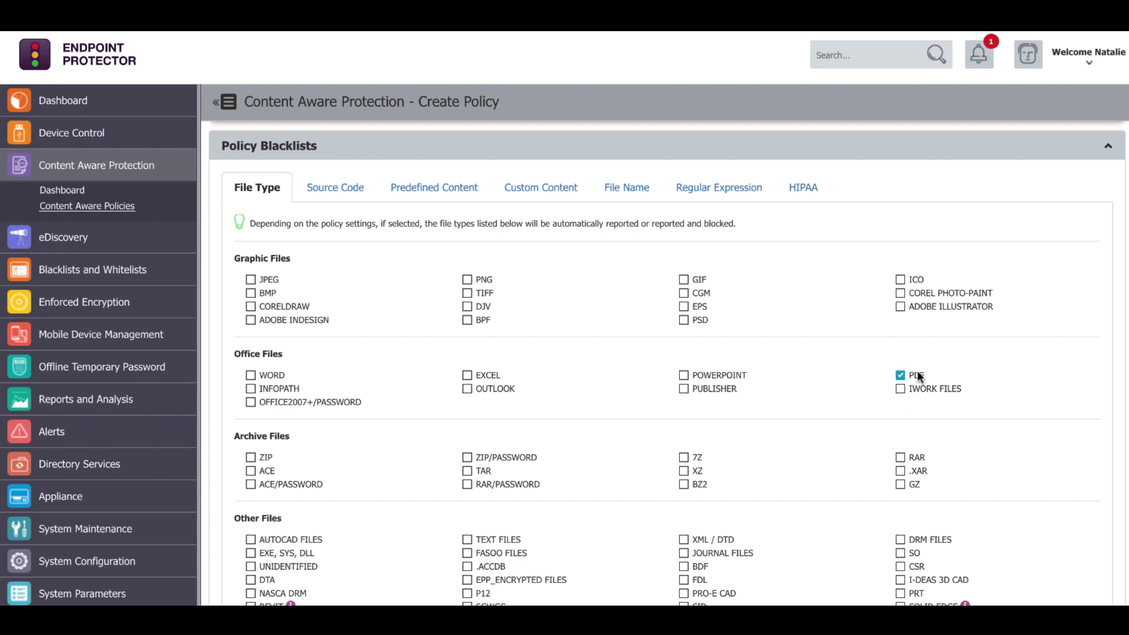
# Step: Block Amex, Discover and China UnionPay card numbers under Predefined Content
pyautogui.click(449, 188)
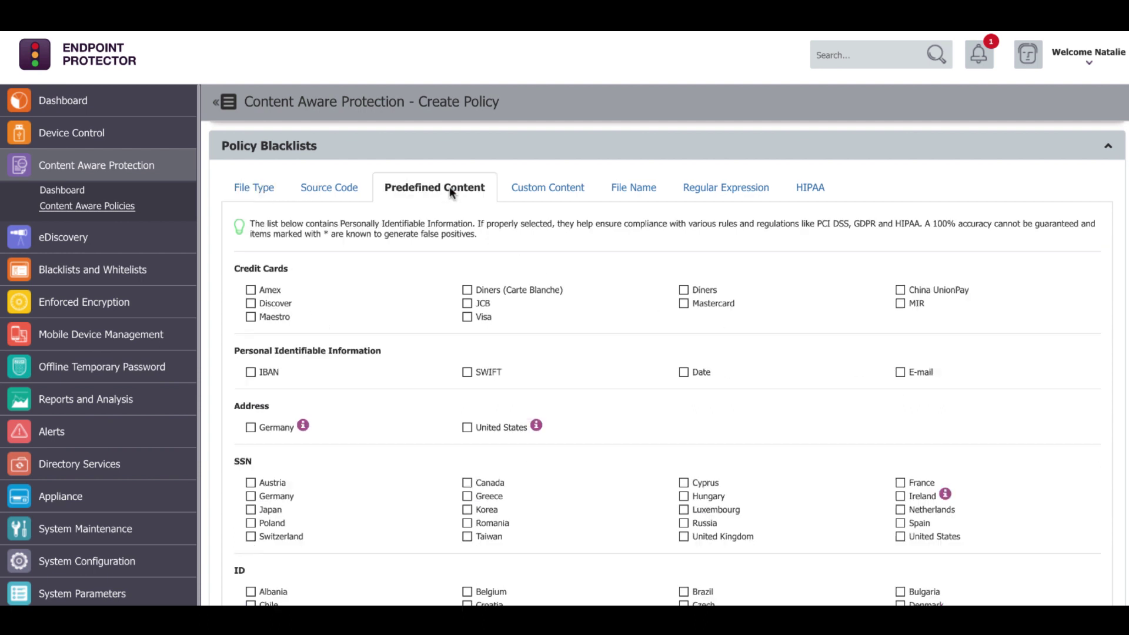
pyautogui.click(273, 292)
pyautogui.click(273, 305)
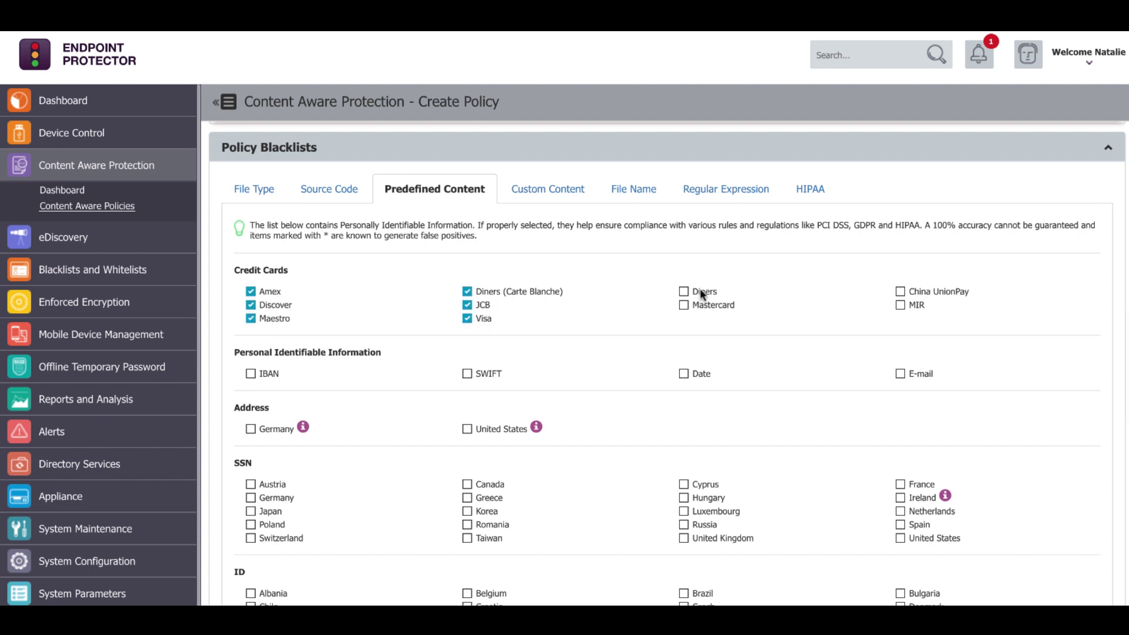
pyautogui.click(916, 293)
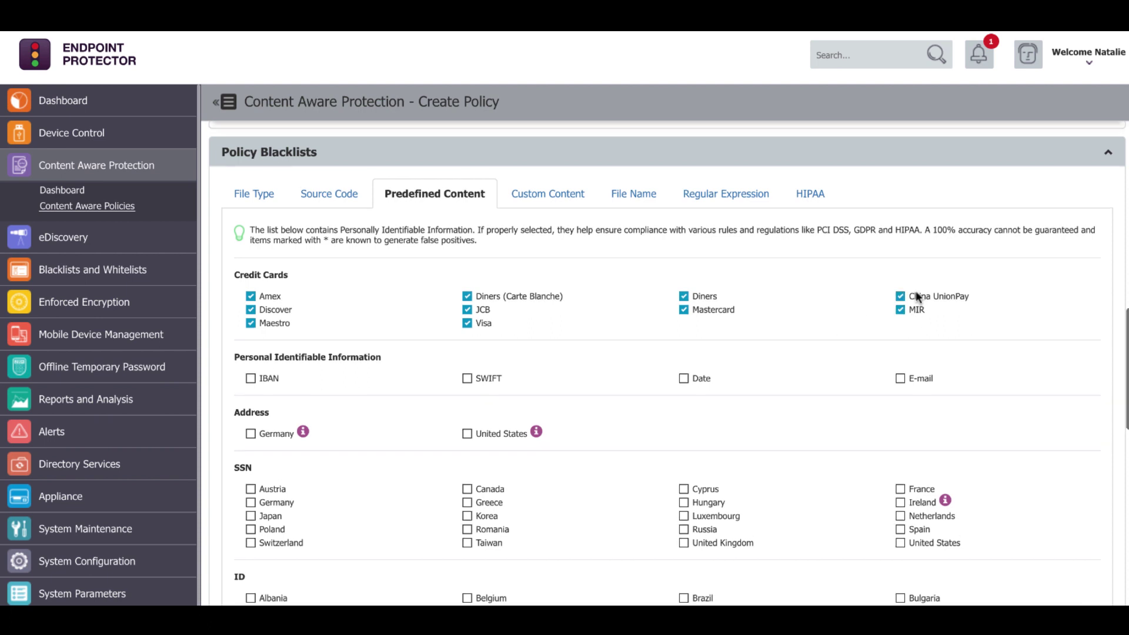
pyautogui.scroll(-15, 787, 344)
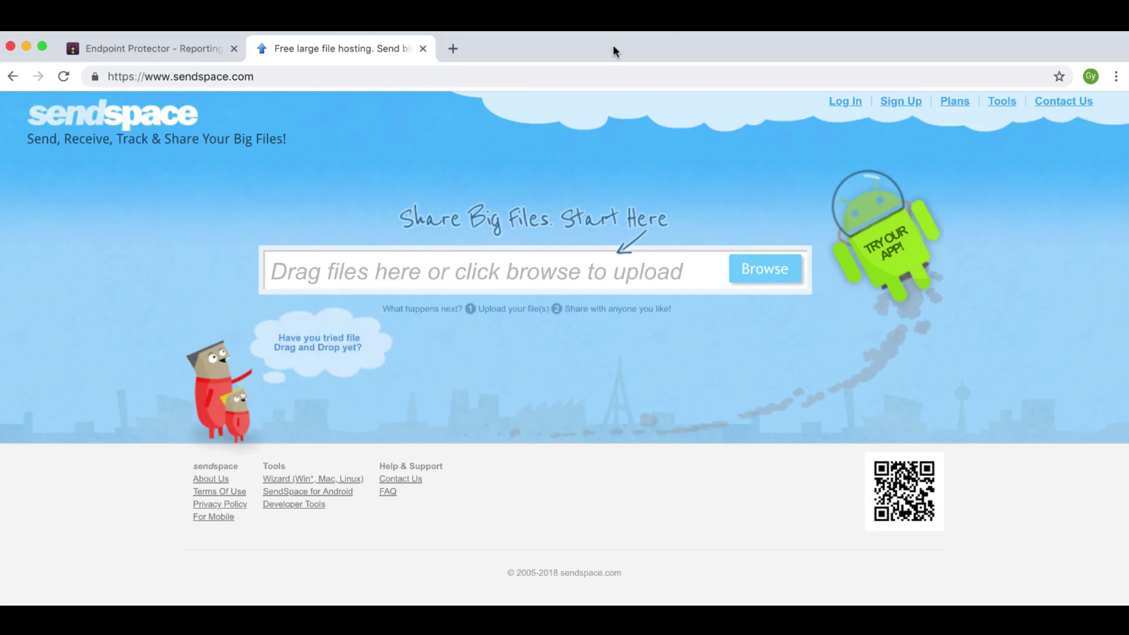
# Step: Upload Data_Sheet_Endpoint_Protector_5_CoSoSys_EN.pdf to Sendspace, then cancel the stalled transfer
pyautogui.moveTo(612, 45); pyautogui.dragTo(509, 44)
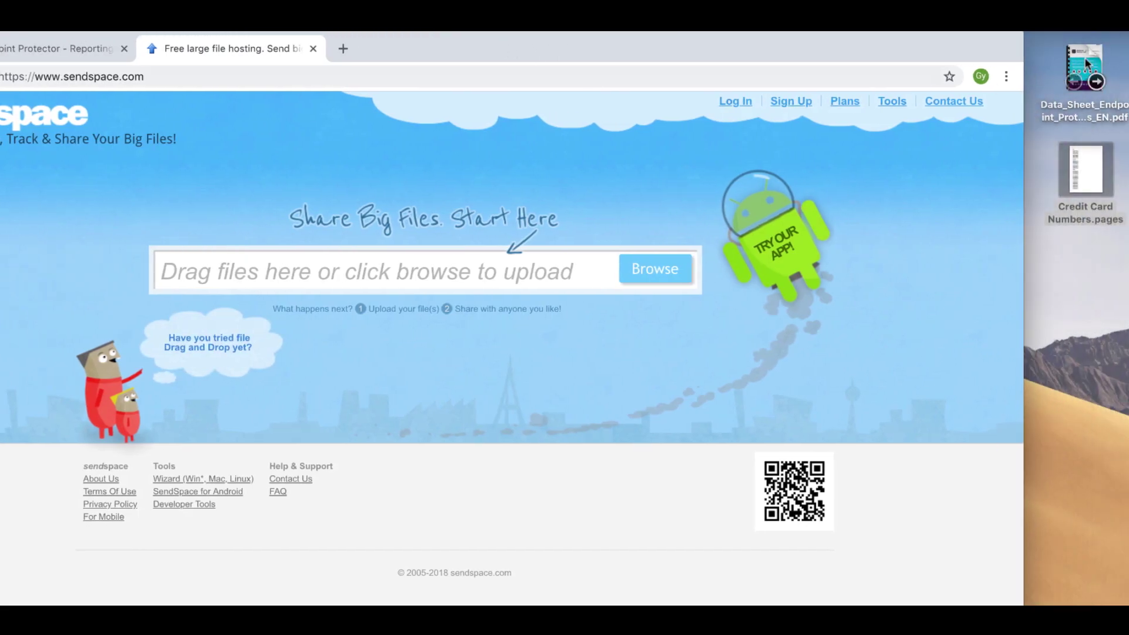
pyautogui.moveTo(1085, 65); pyautogui.dragTo(351, 223)
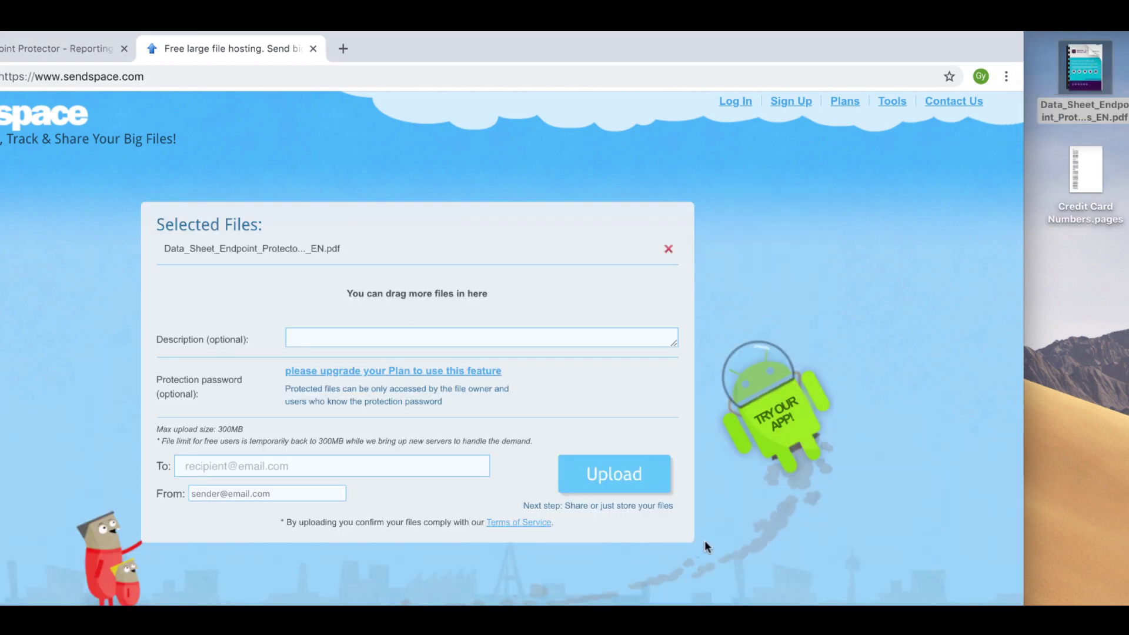
pyautogui.click(615, 484)
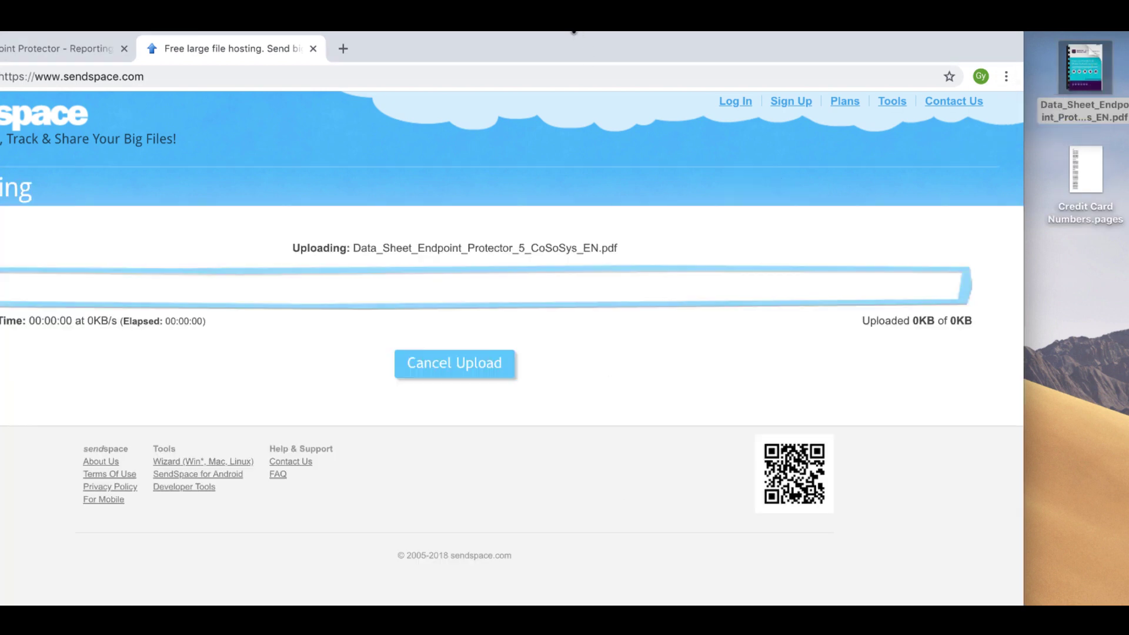
pyautogui.moveTo(575, 36); pyautogui.dragTo(702, 38)
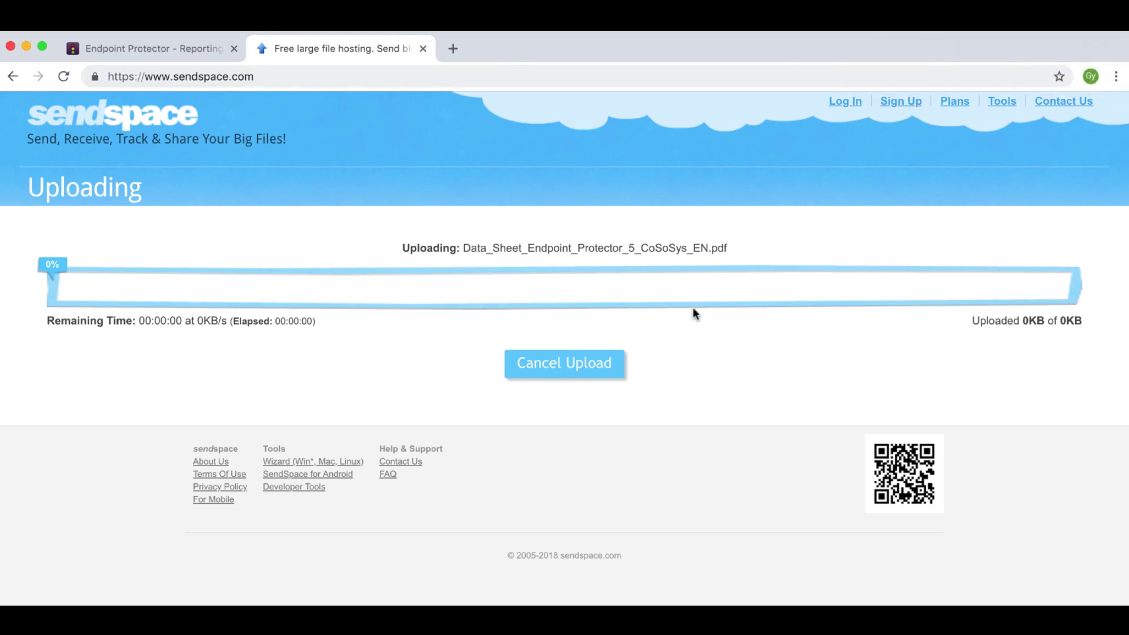
pyautogui.click(586, 365)
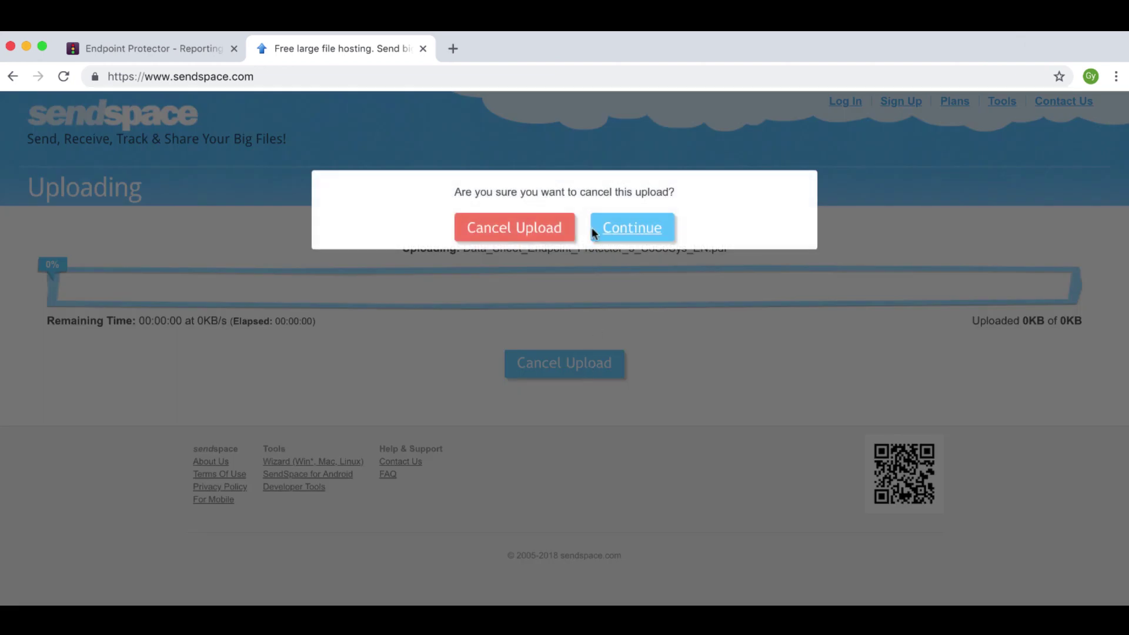
pyautogui.click(563, 227)
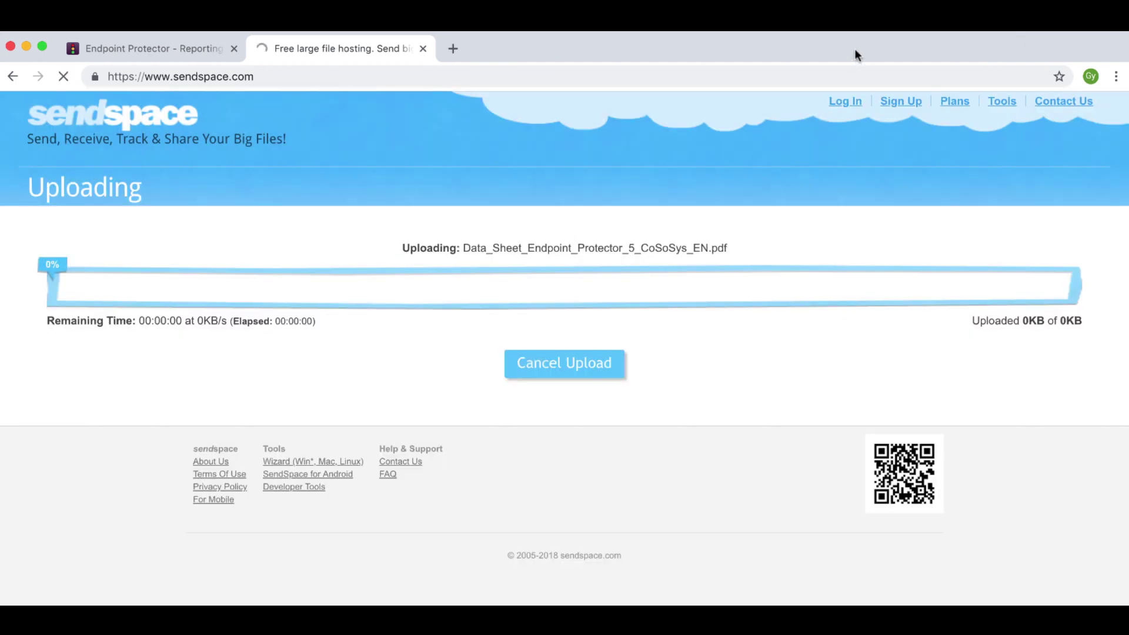
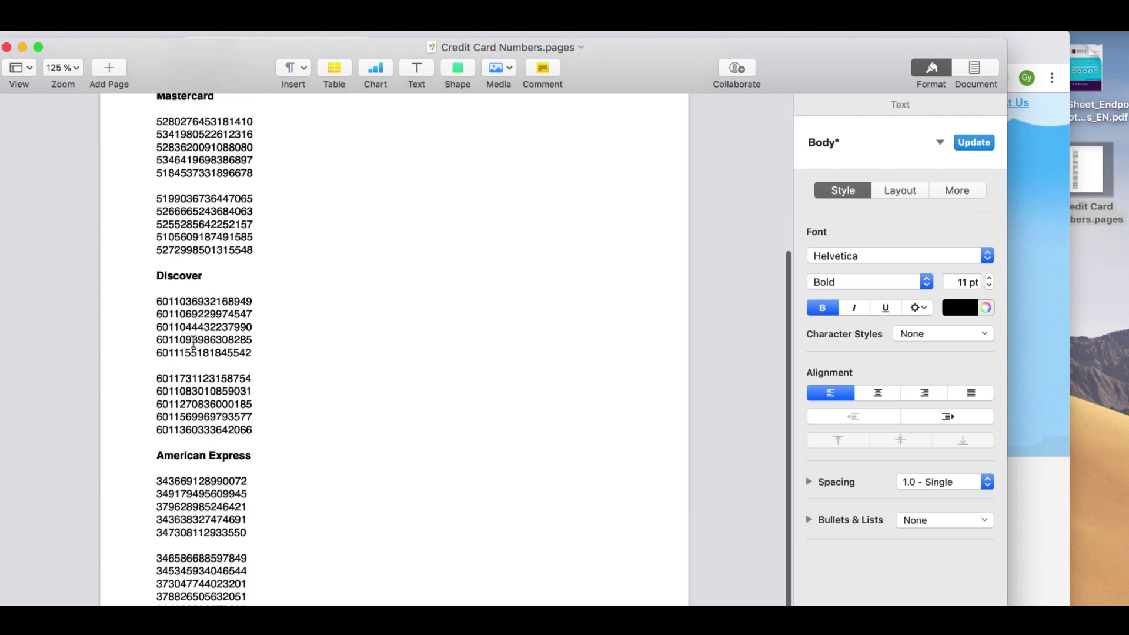
# Step: Close the Credit Card Numbers document window in Pages
pyautogui.scroll(5, 193, 341)
pyautogui.click(6, 46)
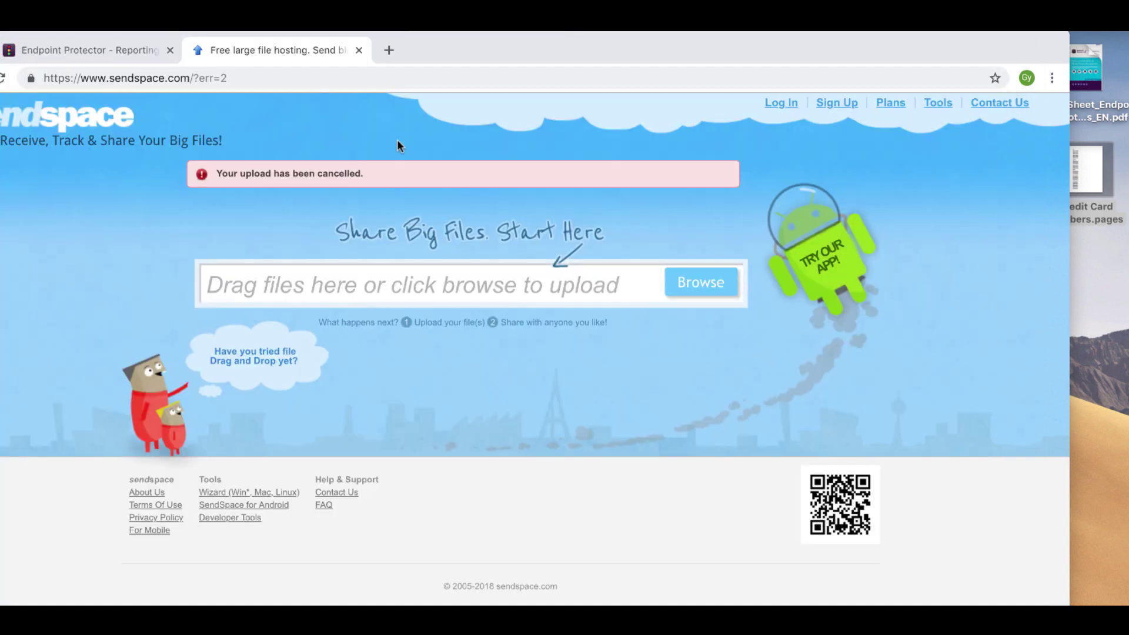